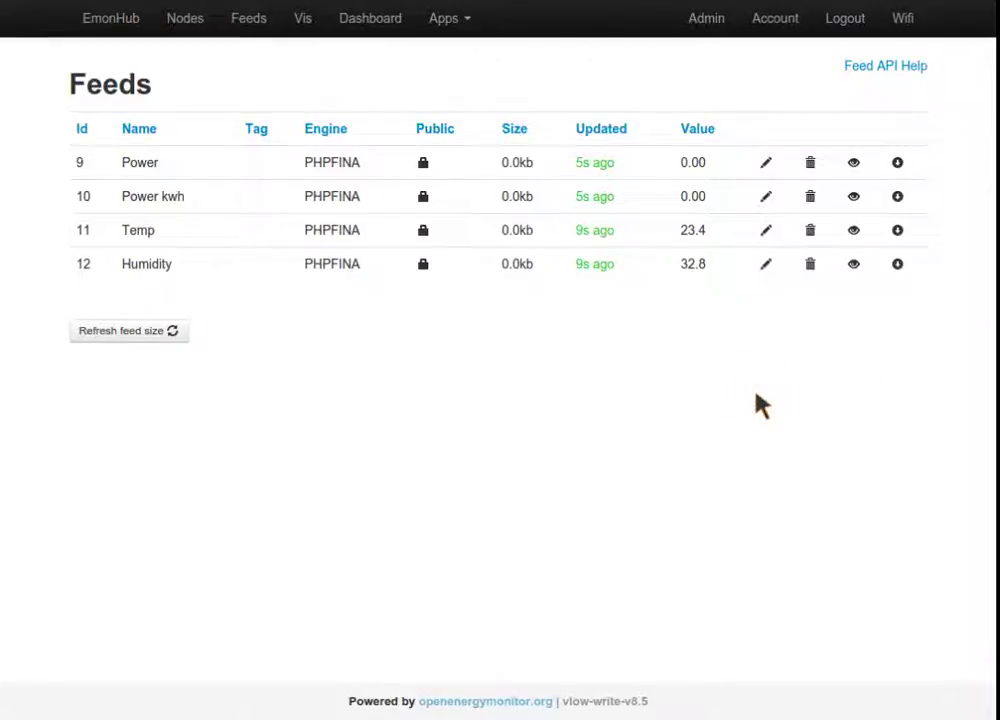
- Review the input processing list of the emonPi node's power1 variable, and check the feeds it logs to
left_click(186, 20)
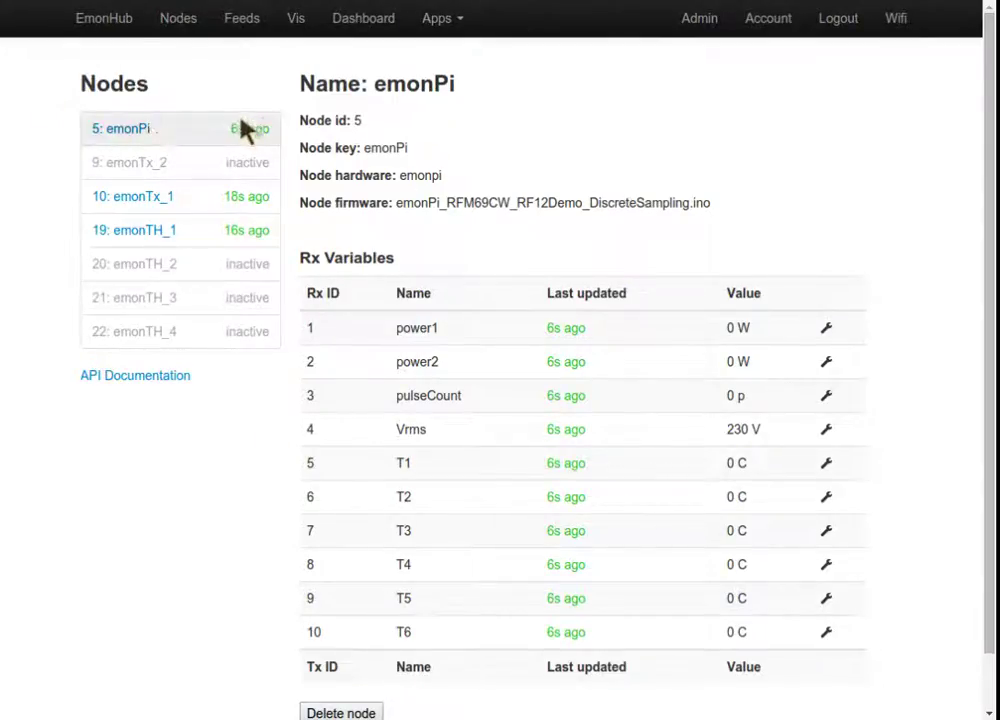
left_click(827, 329)
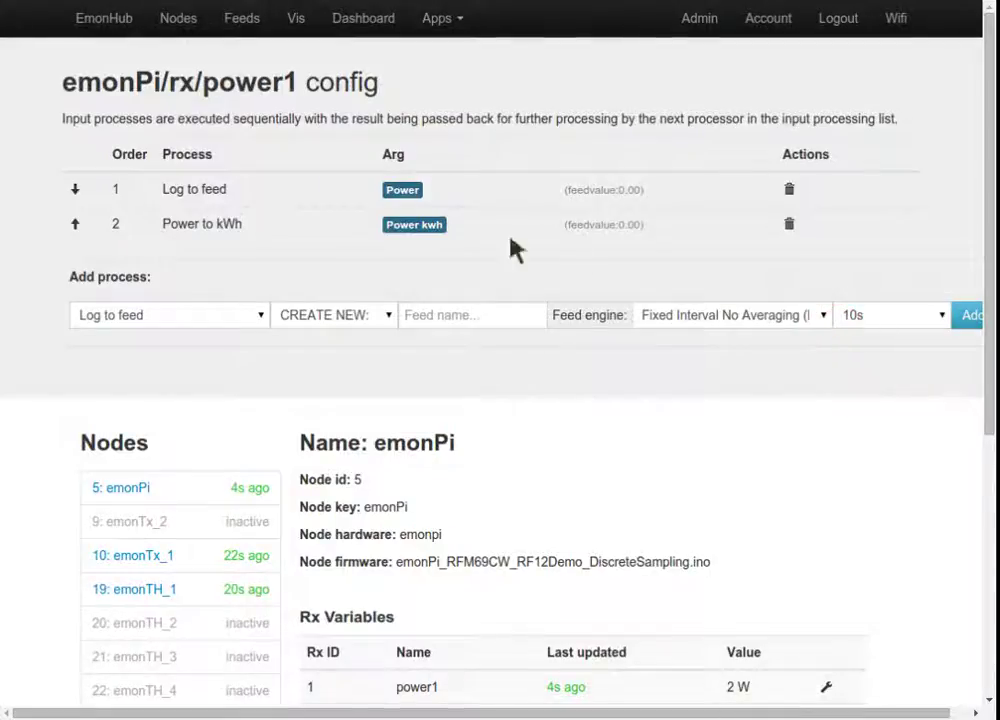
scroll(585, 557, "down", 3)
scroll(475, 606, "up", 2)
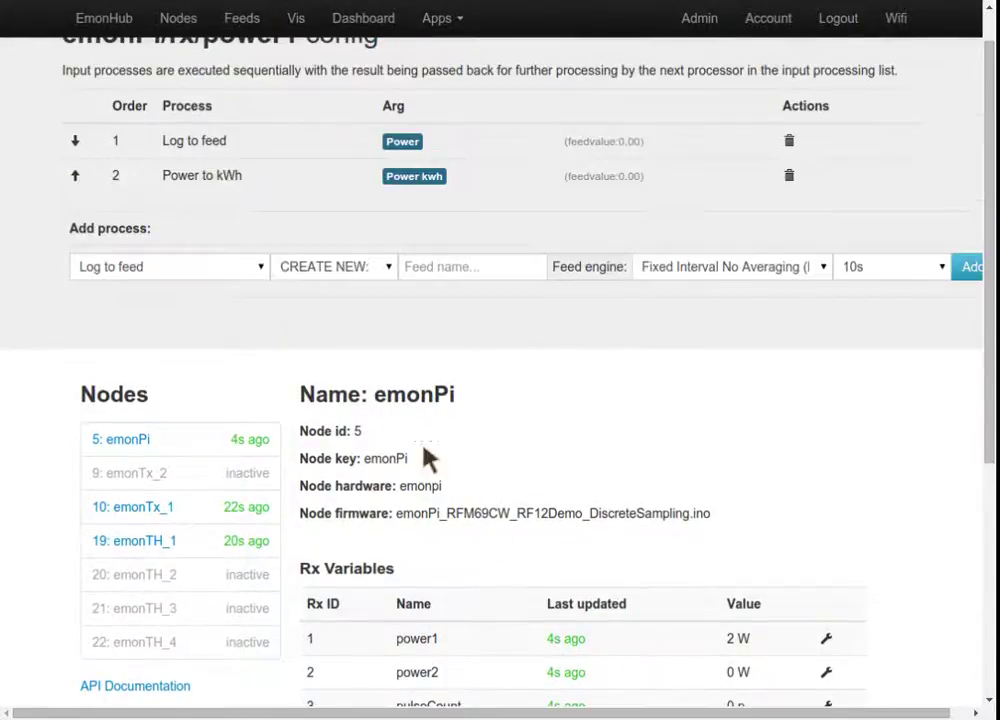
scroll(330, 395, "up", 1)
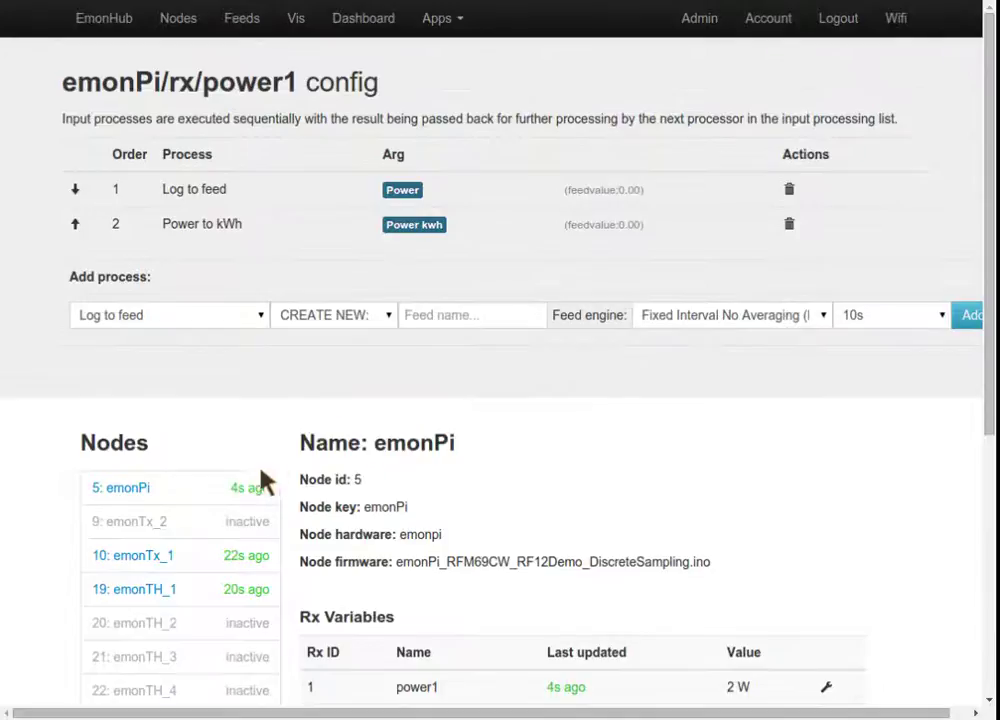
left_click(232, 24)
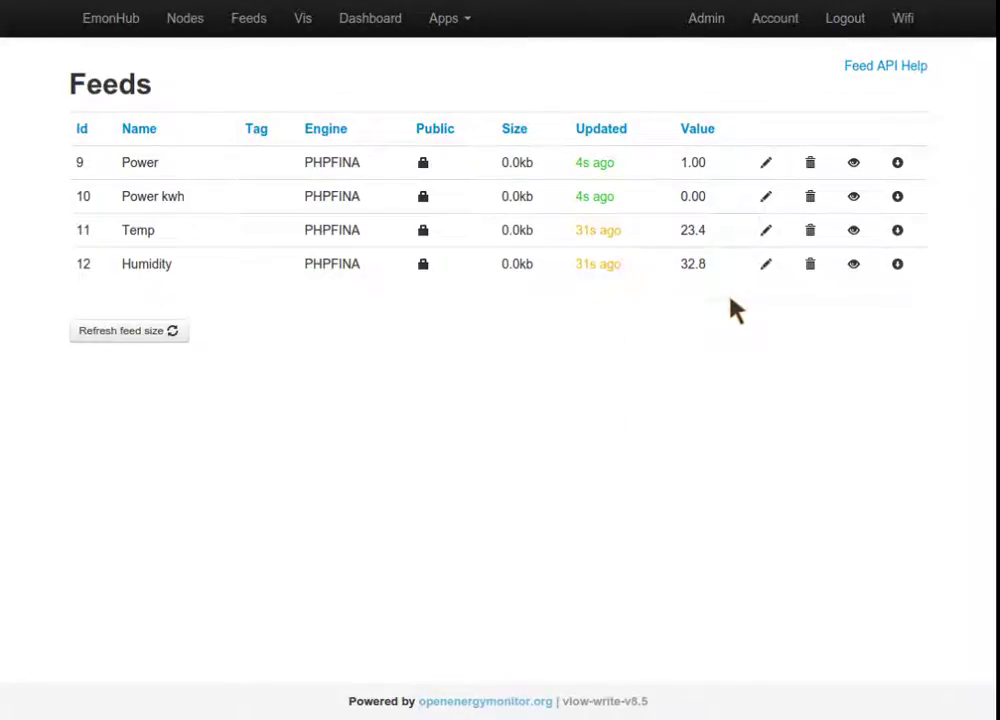
- Open the EmonHub configuration and select the apikey placeholder in the emoncmsorg interfacer section
left_click(194, 30)
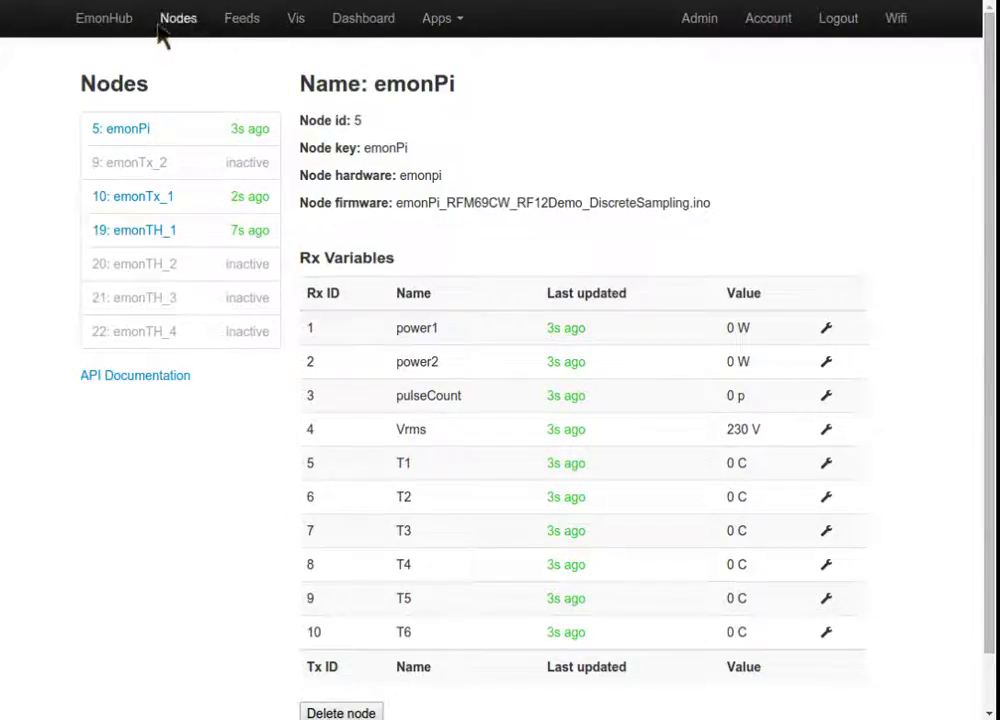
left_click(101, 22)
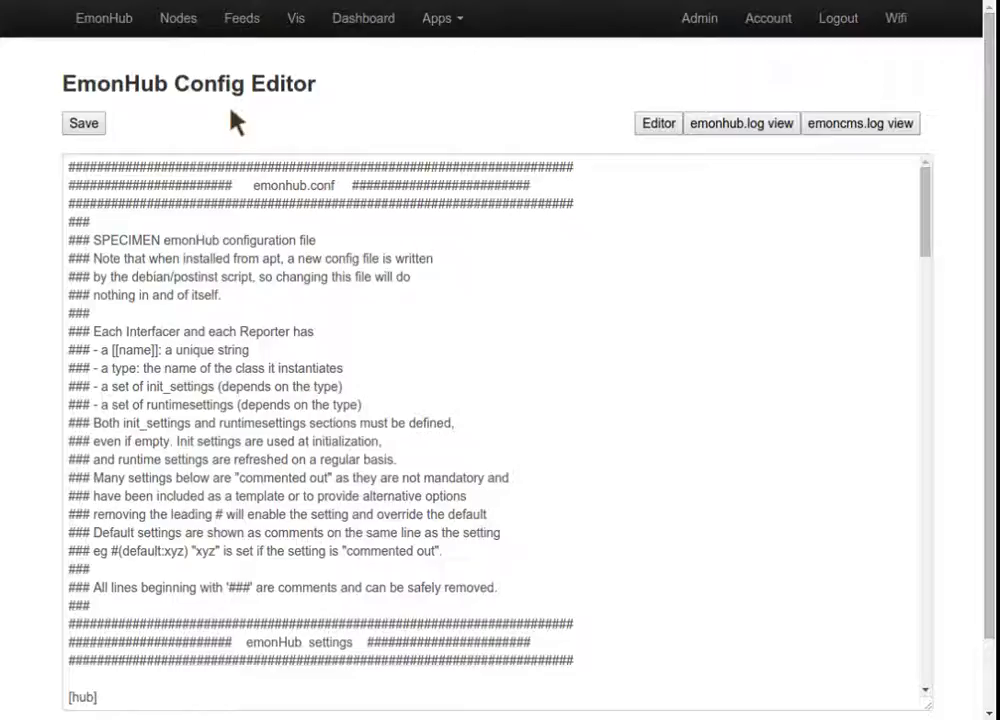
left_click(931, 215)
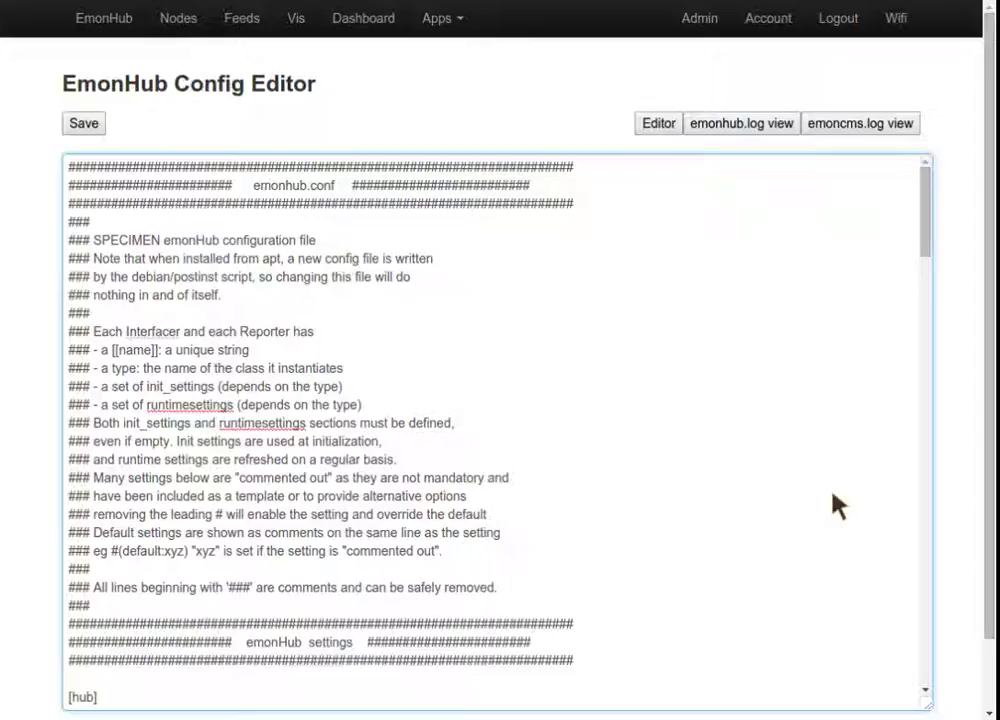
left_click(927, 226)
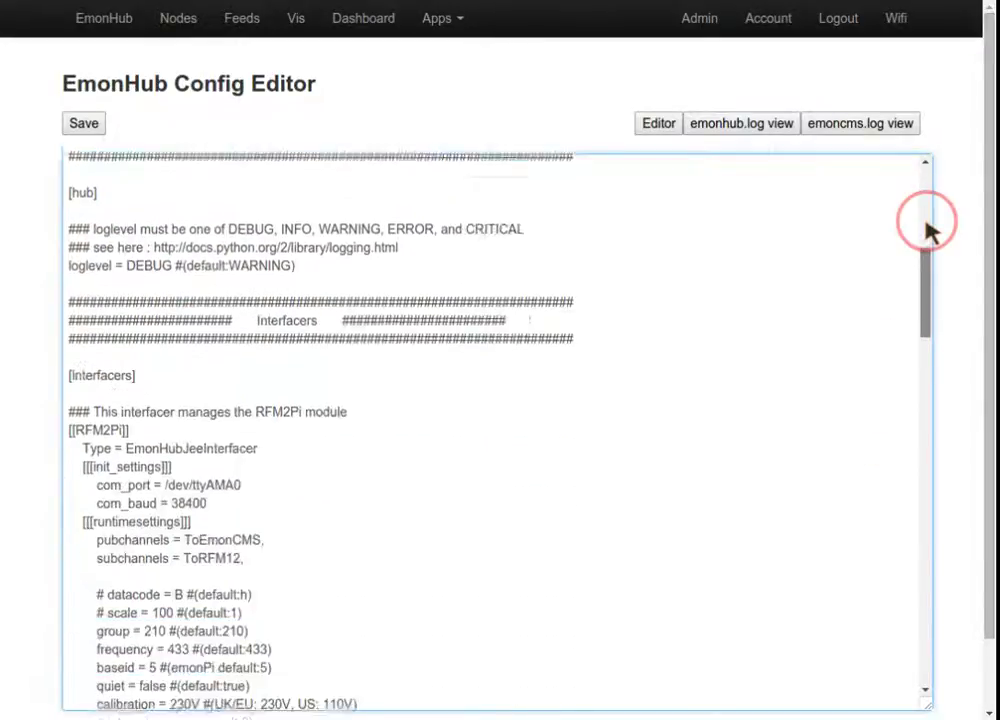
scroll(927, 226, "down", 12)
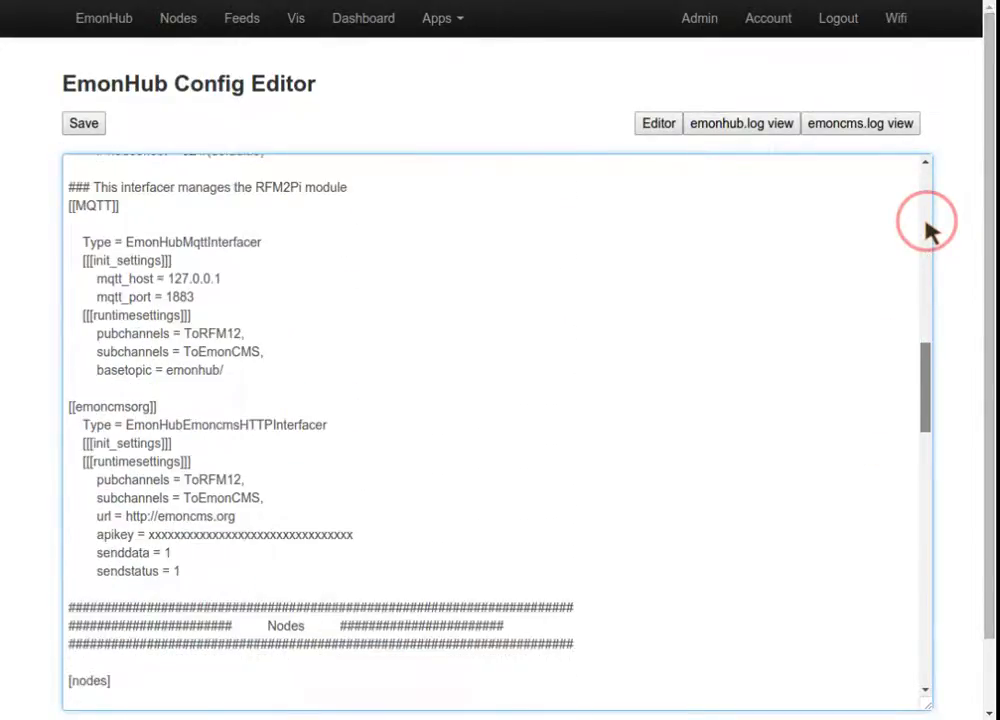
scroll(927, 226, "down", 5)
scroll(927, 226, "up", 8)
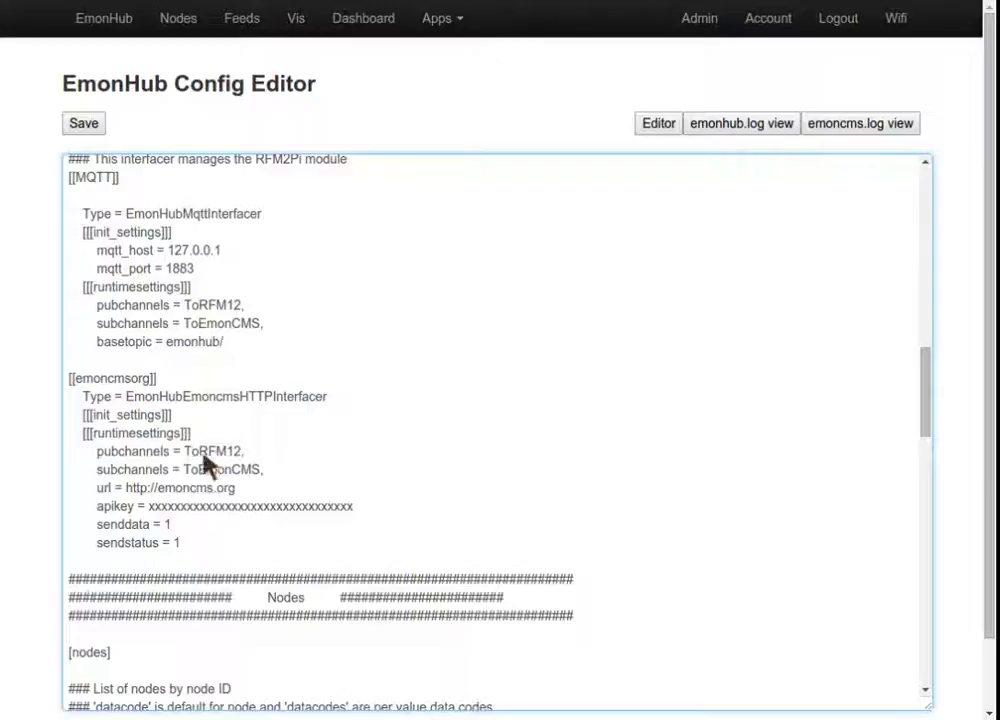
double_click(203, 507)
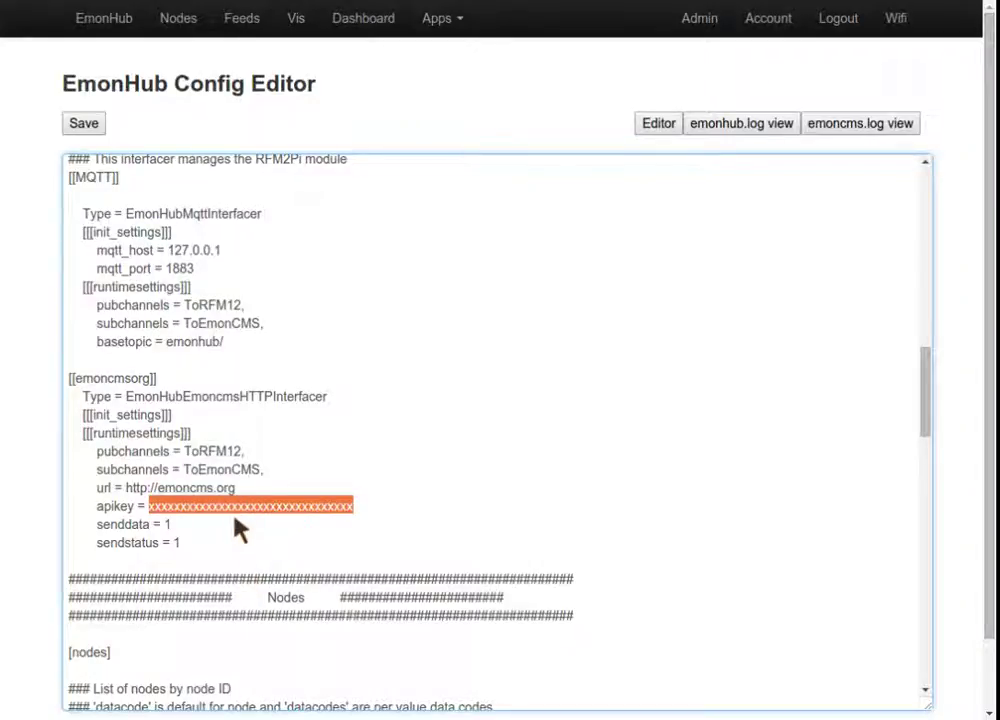
- Examine the RFM2Pi interfacer's runtime settings in the configuration, including group, frequency, baseid and calibration
left_click(92, 126)
scroll(928, 384, "up", 10)
scroll(928, 384, "up", 1)
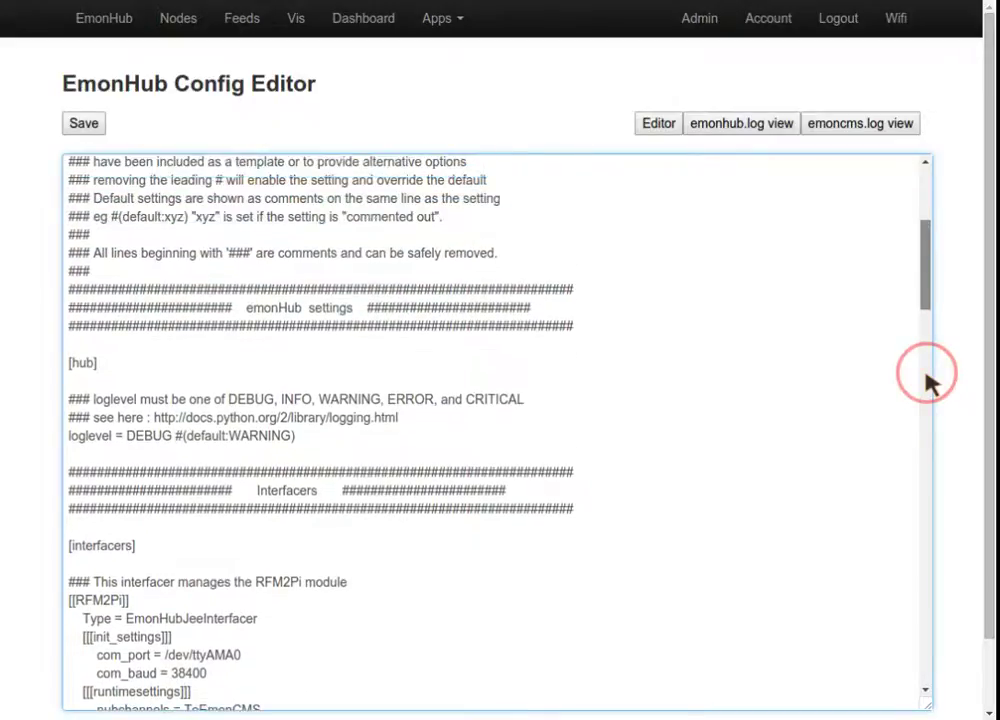
scroll(928, 384, "down", 1)
scroll(928, 384, "up", 3)
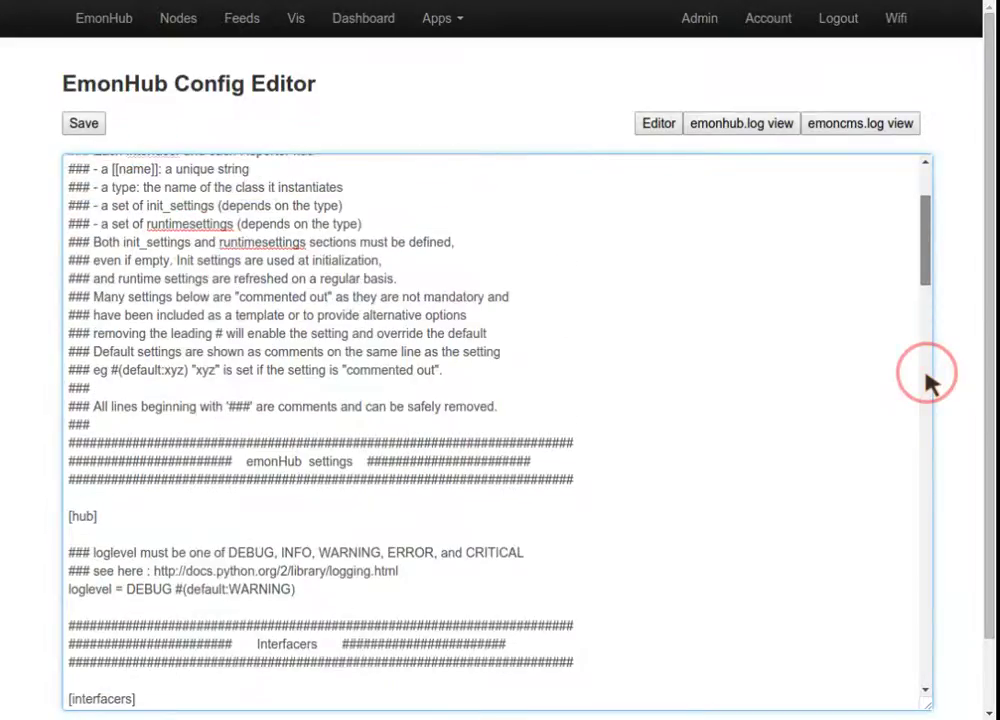
scroll(928, 384, "down", 4)
scroll(928, 384, "down", 3)
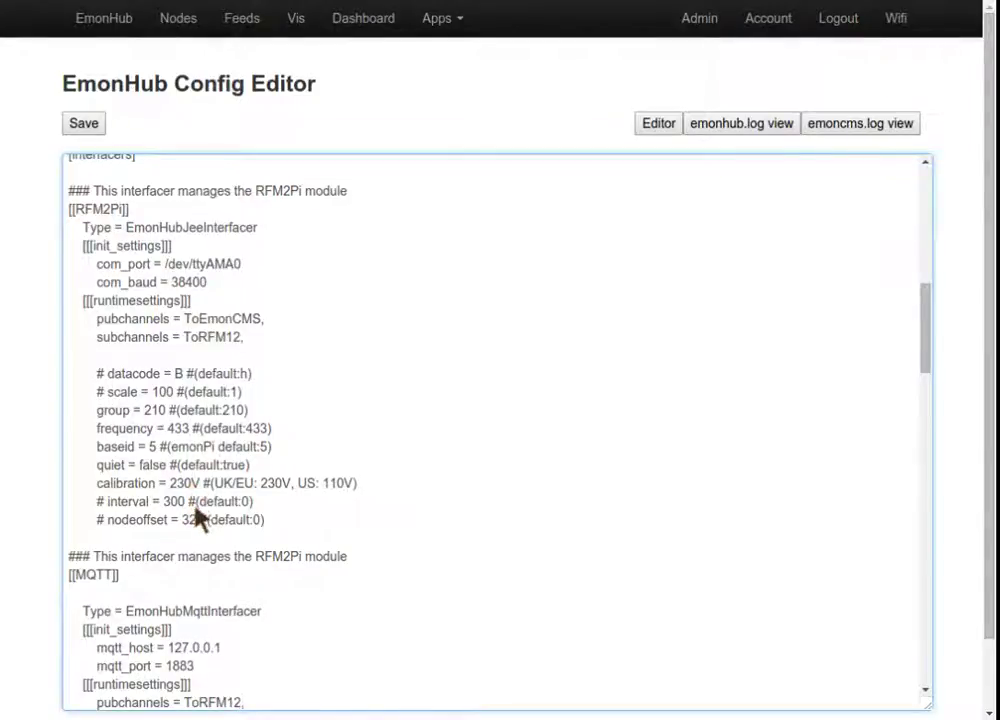
key("Down")
key("Down")
key("Down")
- Examine the node definitions in the [nodes] section of the configuration, from emonPi through the emonTH nodes
left_click(930, 330)
scroll(930, 330, "down", 6)
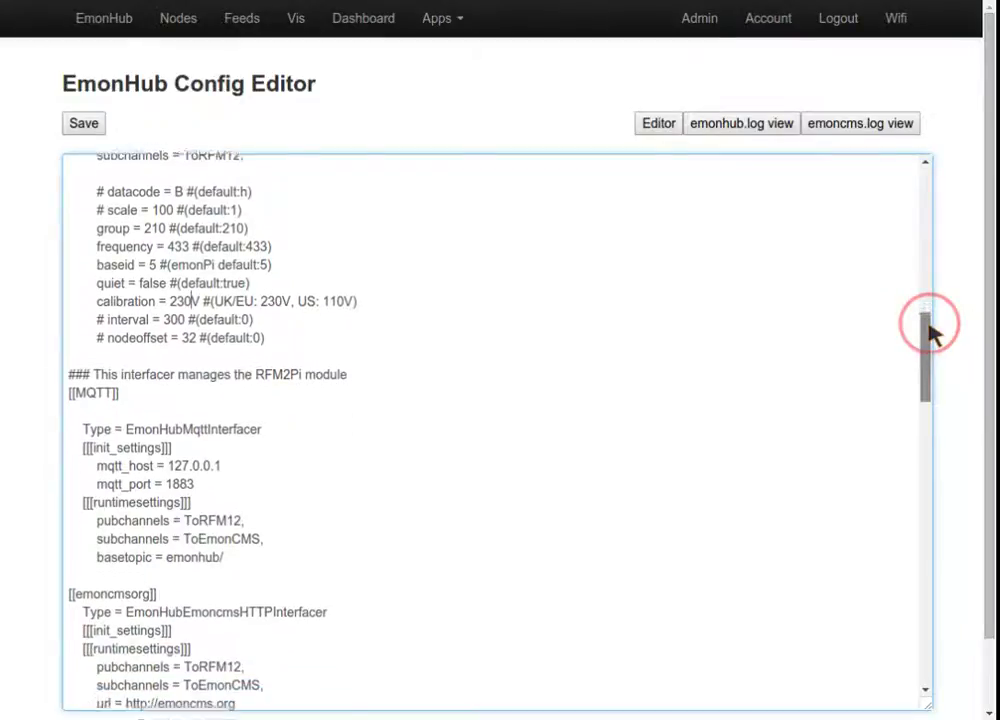
scroll(930, 330, "down", 9)
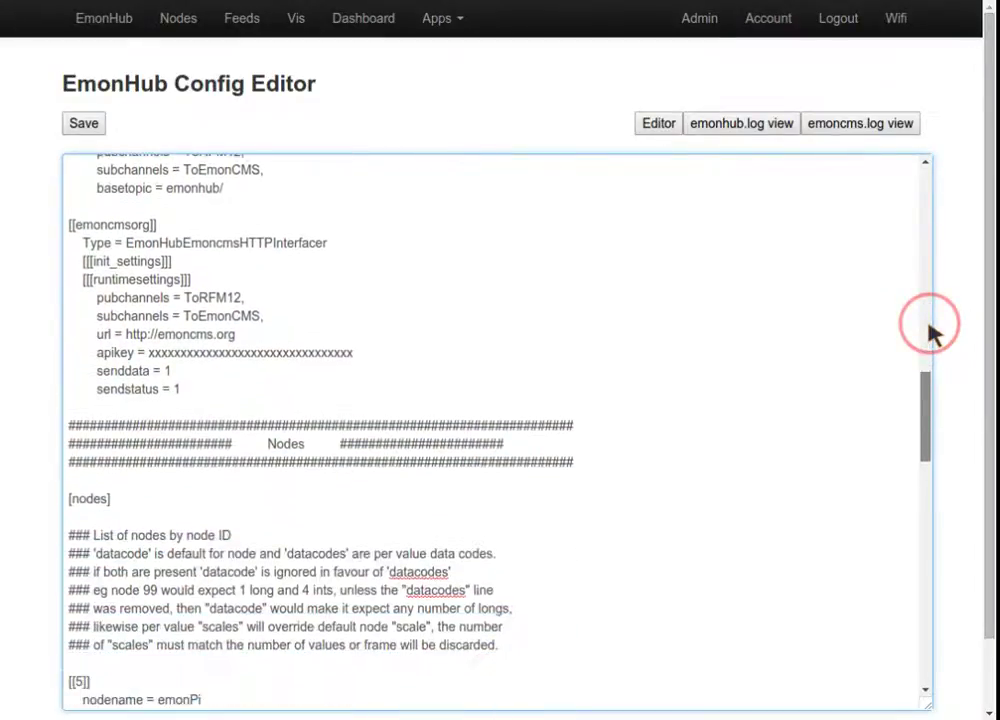
scroll(930, 330, "down", 1)
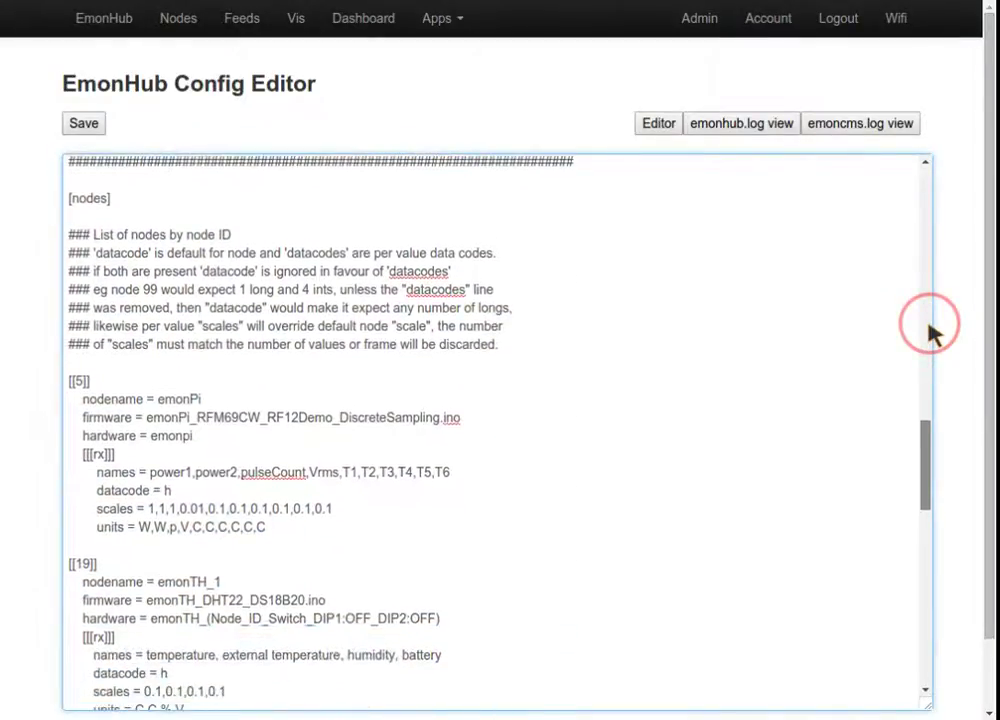
scroll(930, 330, "up", 2)
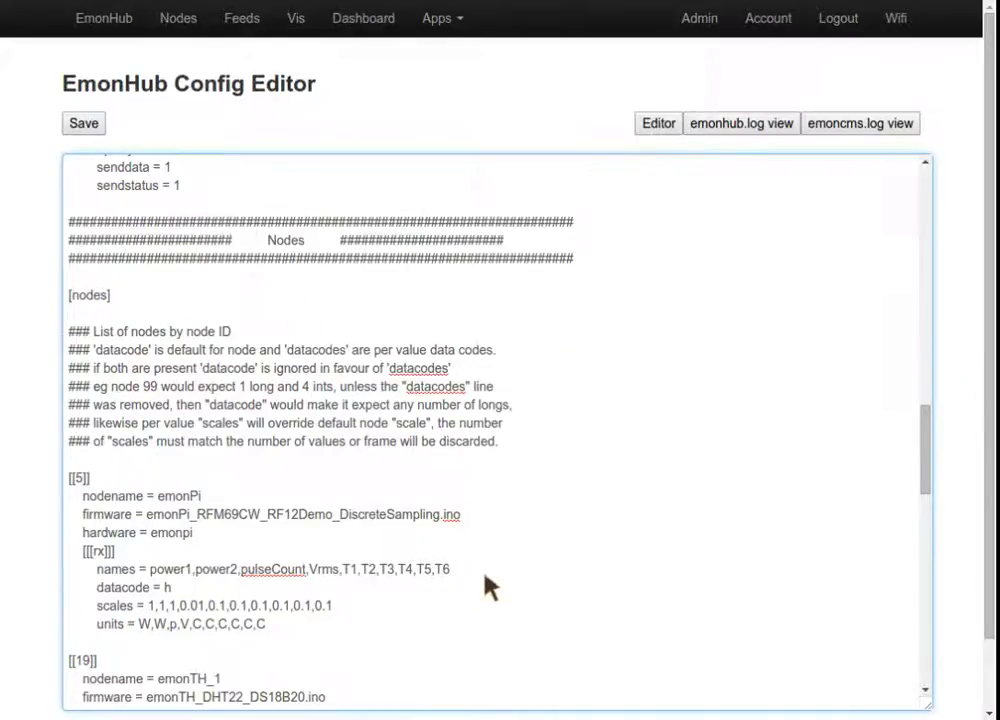
left_click(930, 458)
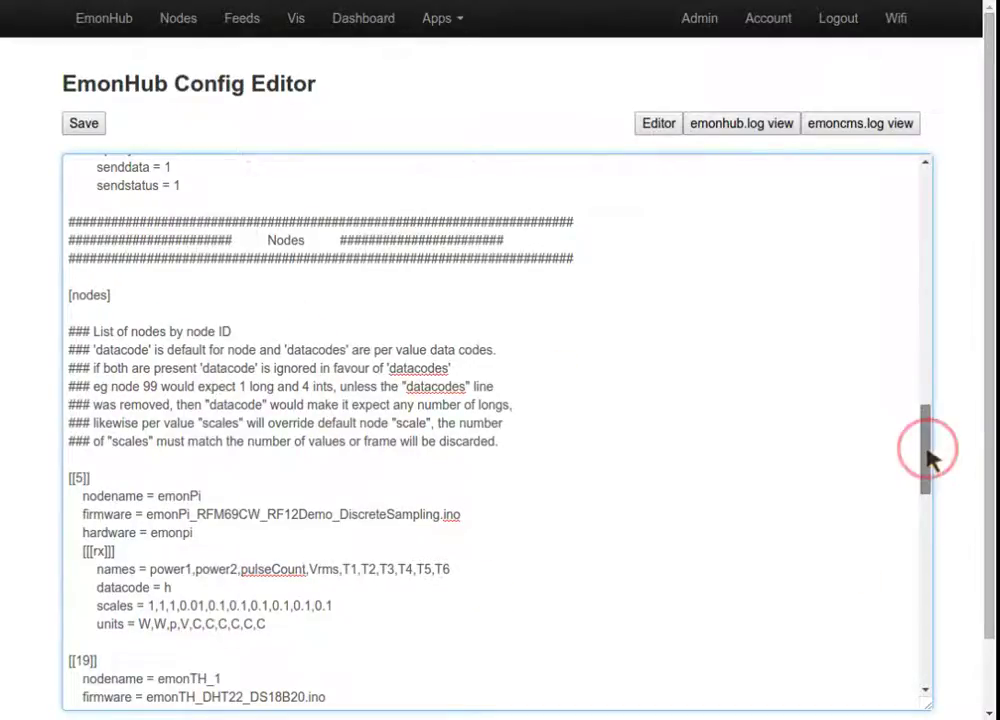
scroll(928, 458, "down", 5)
scroll(920, 490, "up", 1)
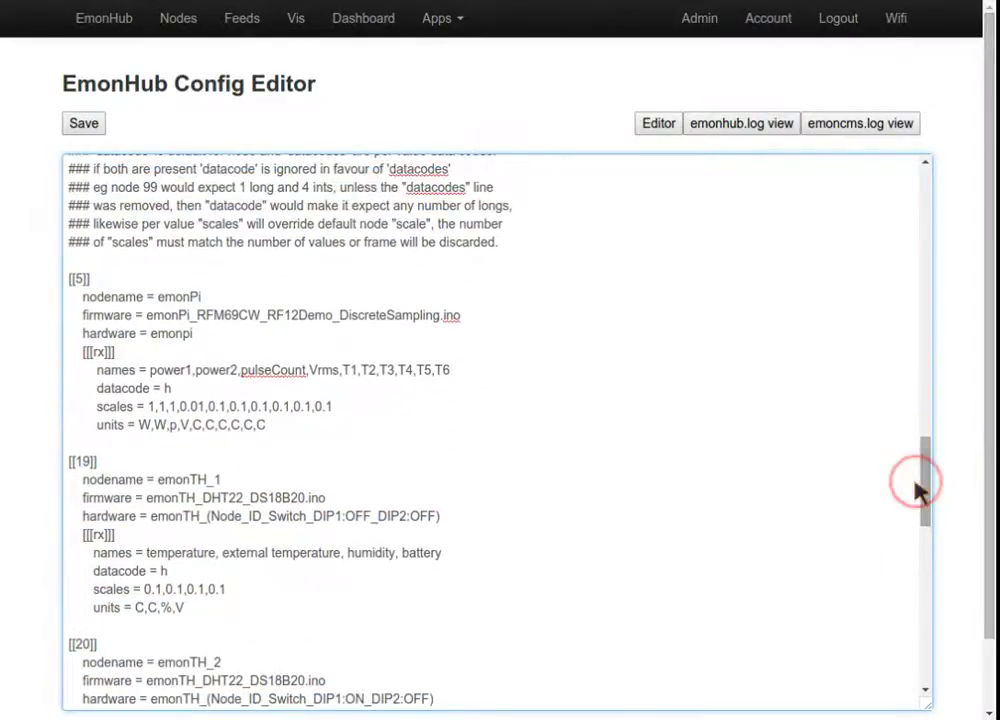
scroll(360, 388, "down", 13)
scroll(370, 380, "up", 4)
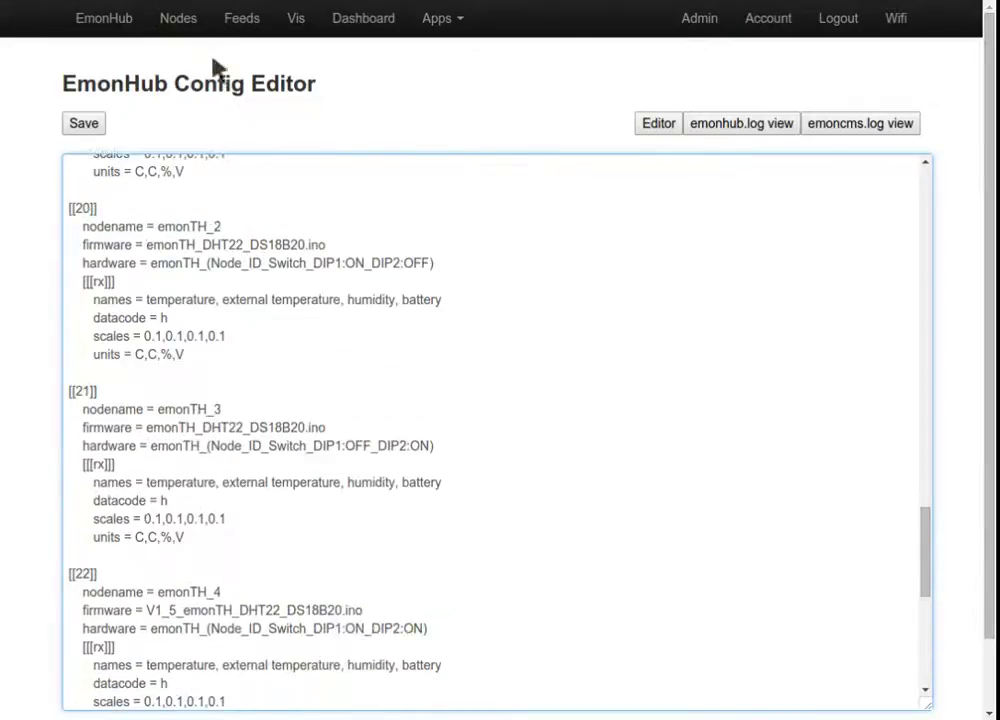
- Return to the nodes overview and view the details of each listed node from emonTx_2 through emonTH_4
left_click(180, 20)
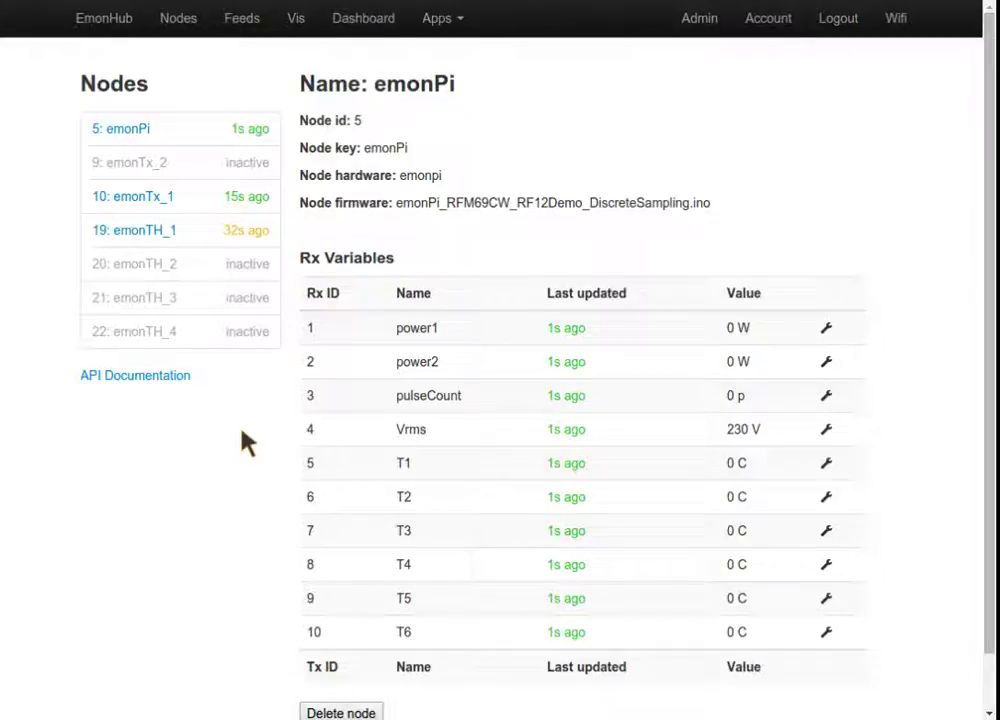
left_click(185, 170)
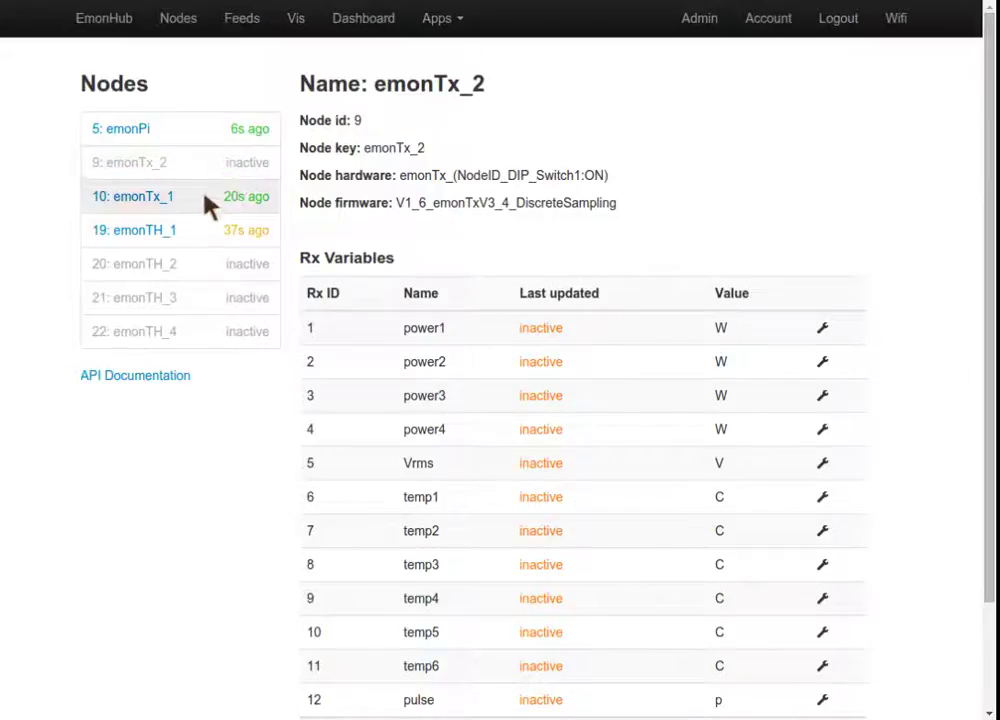
left_click(207, 197)
left_click(215, 230)
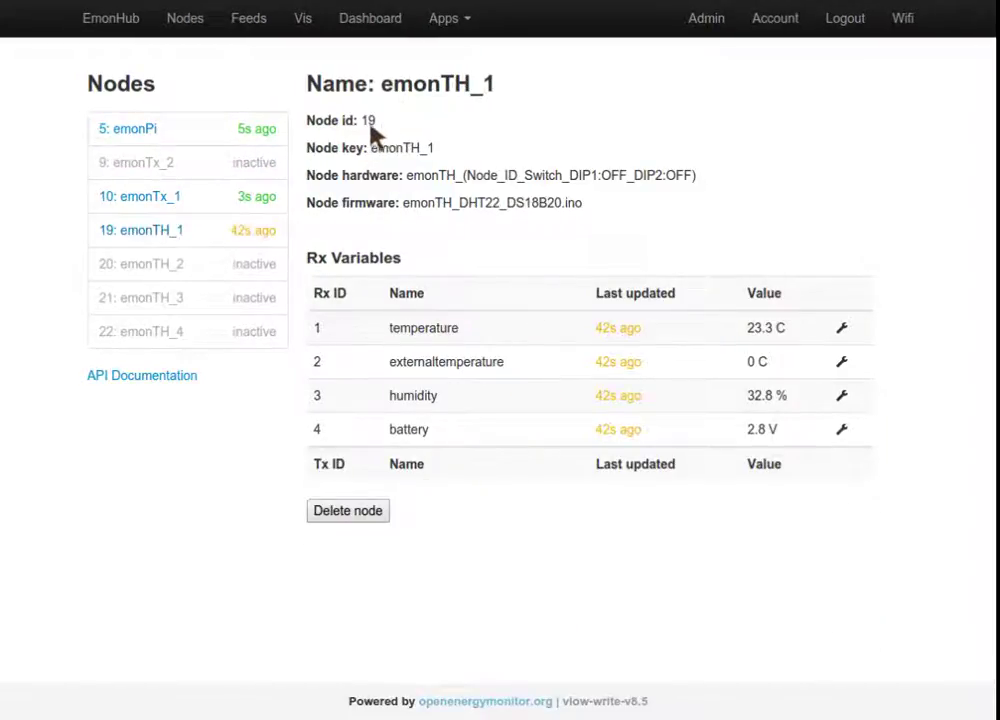
left_click(205, 268)
left_click(183, 296)
left_click(186, 328)
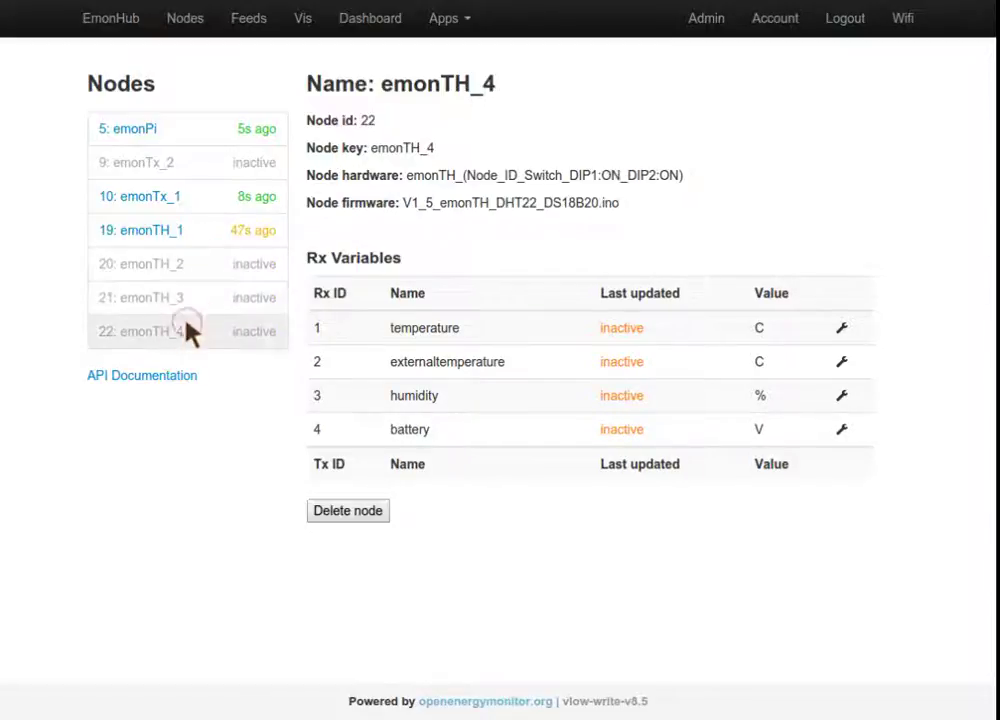
- Compare the node ID and DIP switch hardware details of emonTx_2 and emonTx_1
left_click(205, 163)
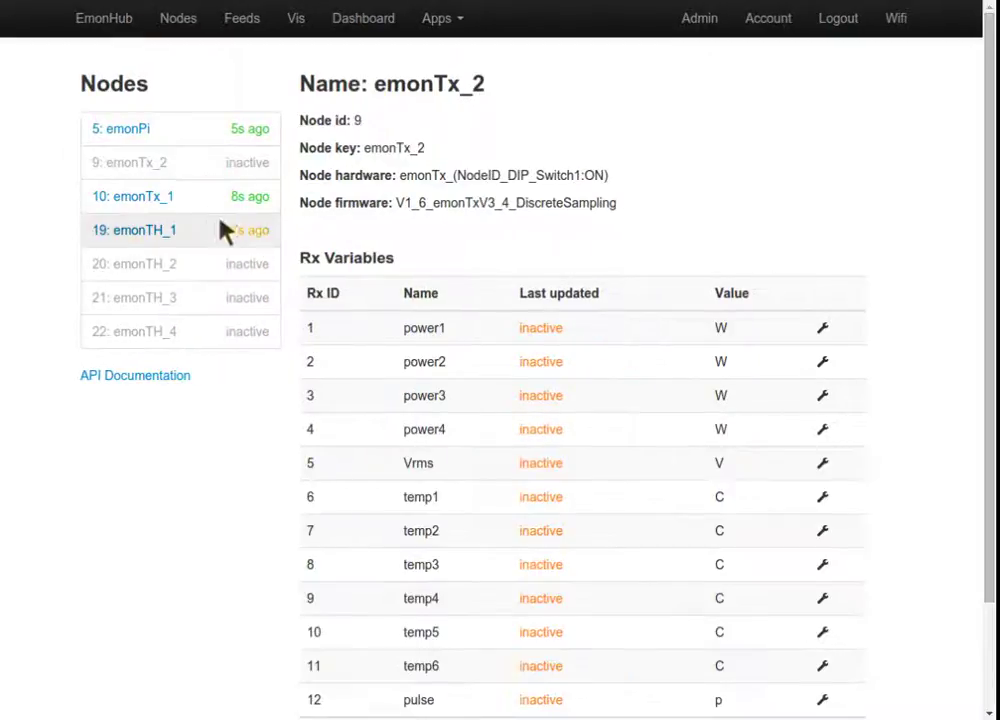
left_click(190, 200)
left_click(184, 168)
left_click(185, 195)
left_click(195, 172)
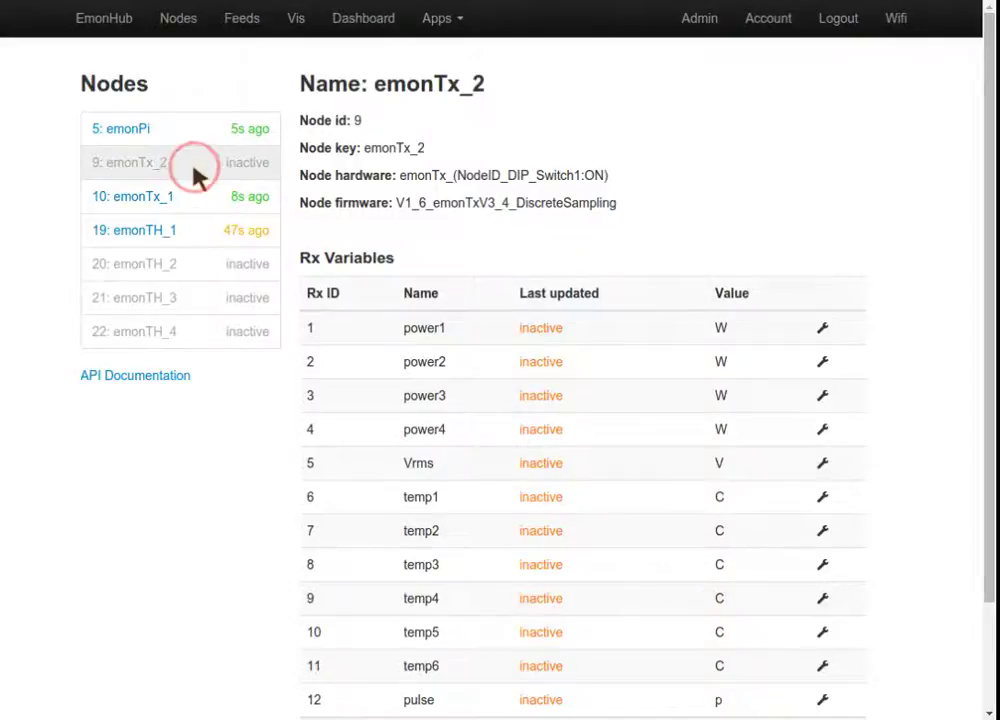
left_click(196, 196)
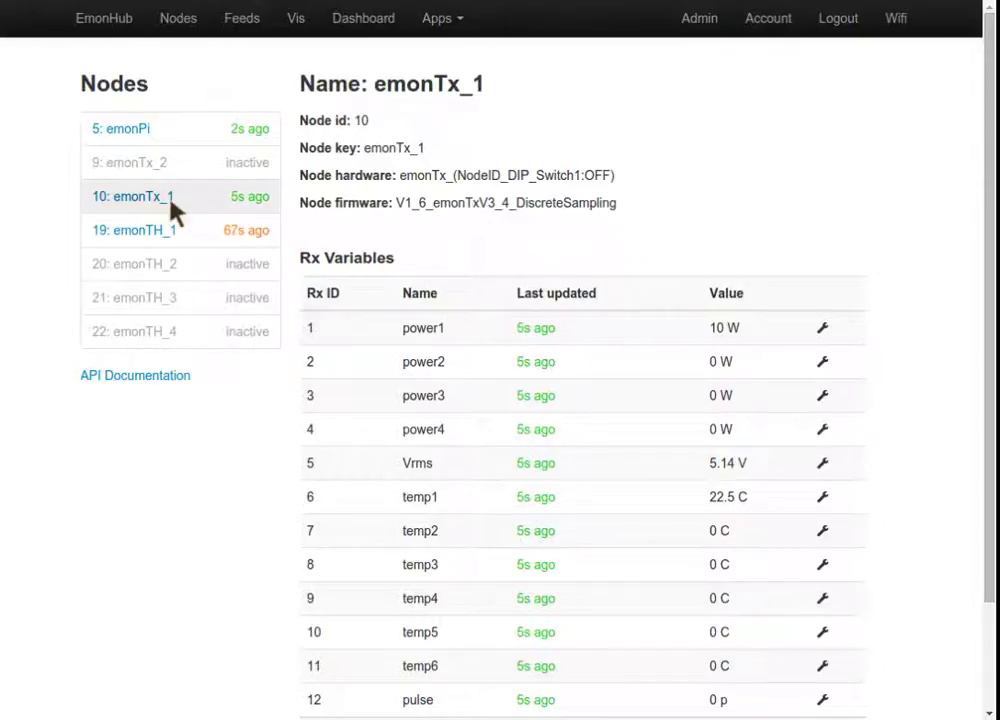
- Compare the DIP switch settings of the emonTH nodes, revisit emonTx_1's readings and reload the nodes overview
left_click(183, 265)
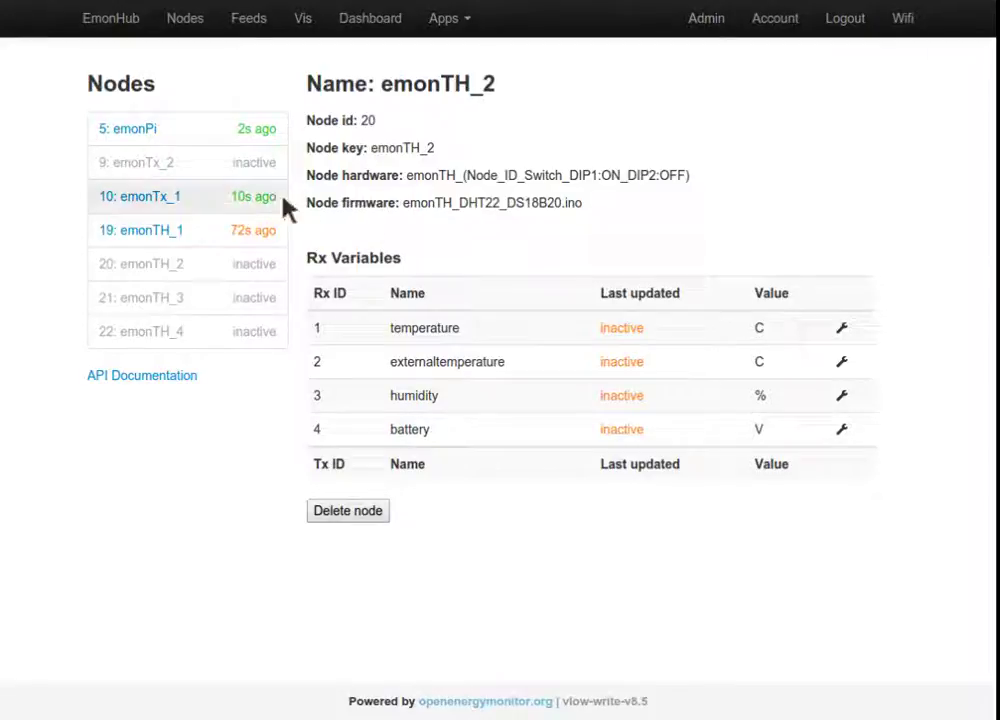
left_click(199, 230)
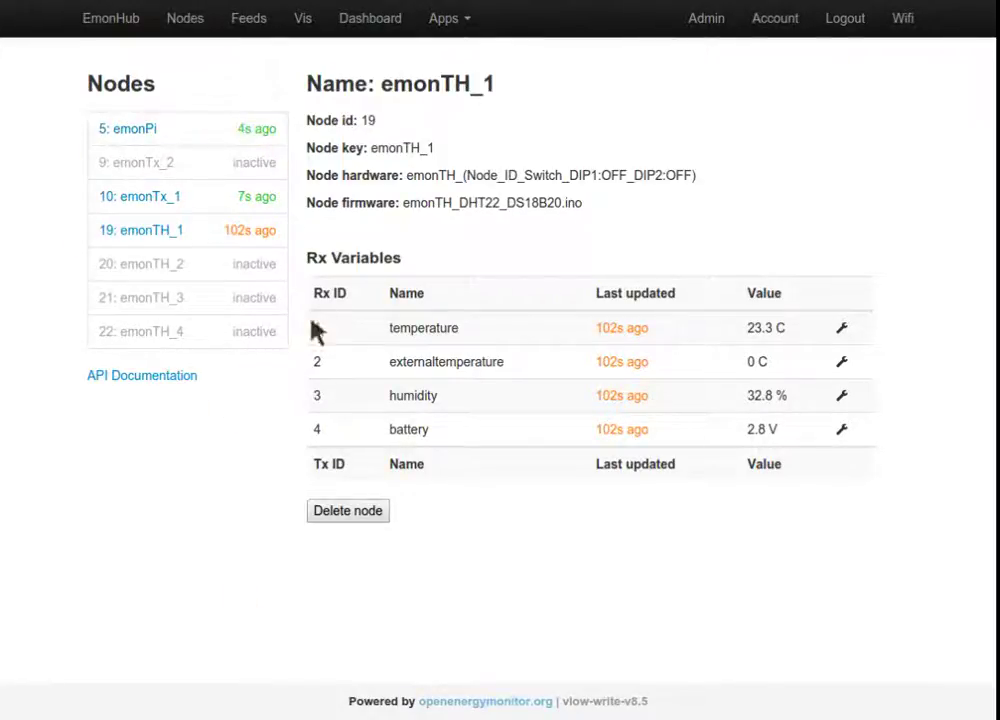
left_click(210, 298)
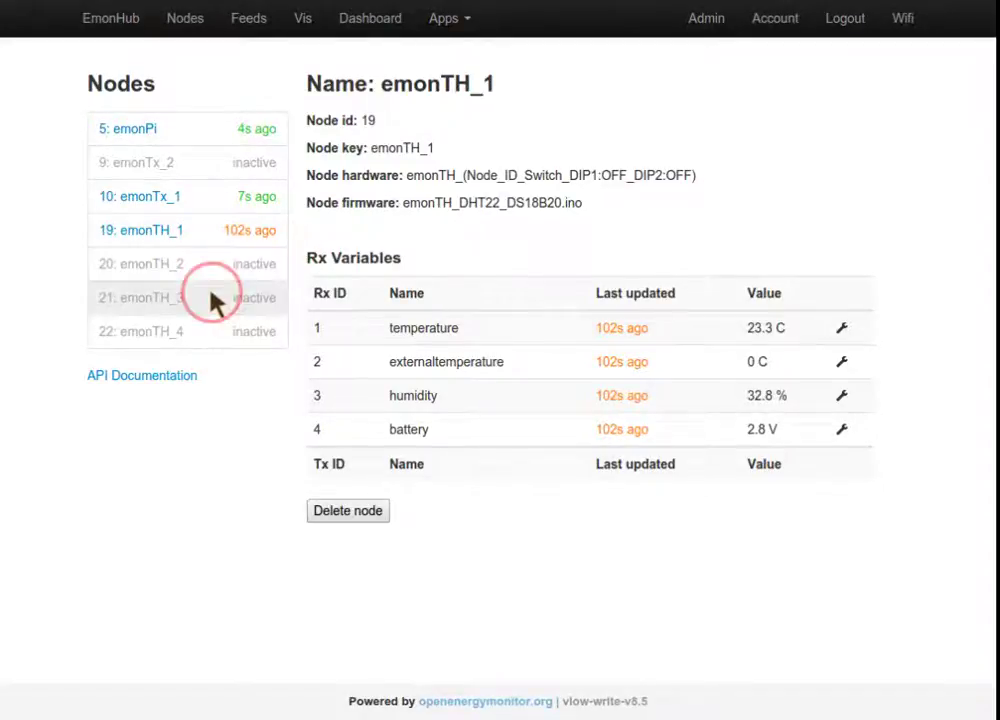
left_click(221, 329)
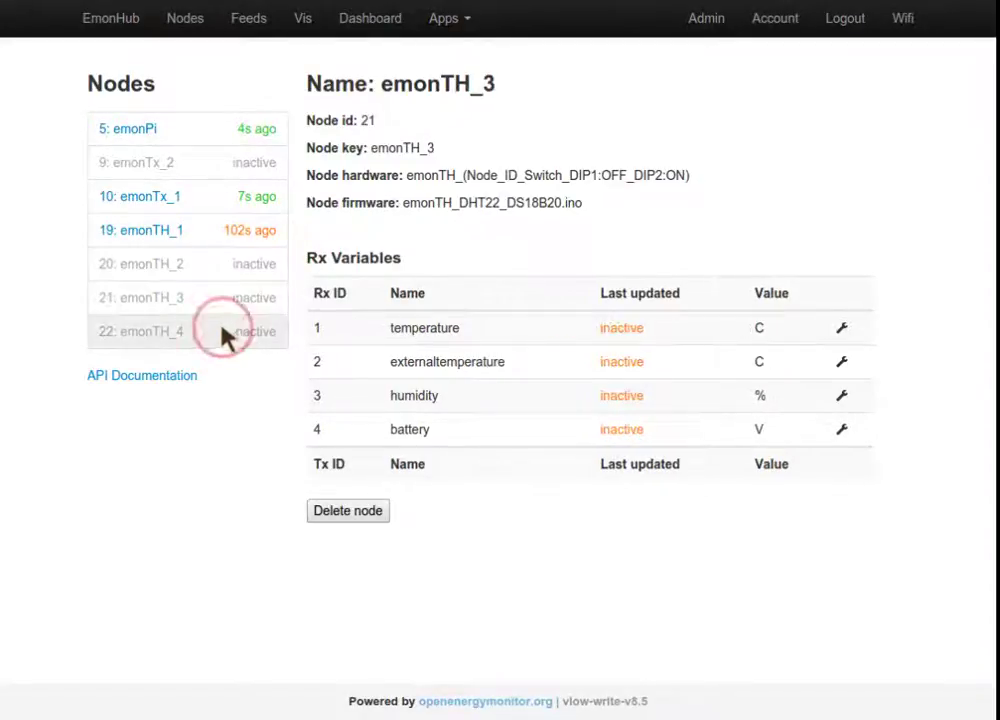
left_click(250, 196)
left_click(197, 266)
left_click(201, 196)
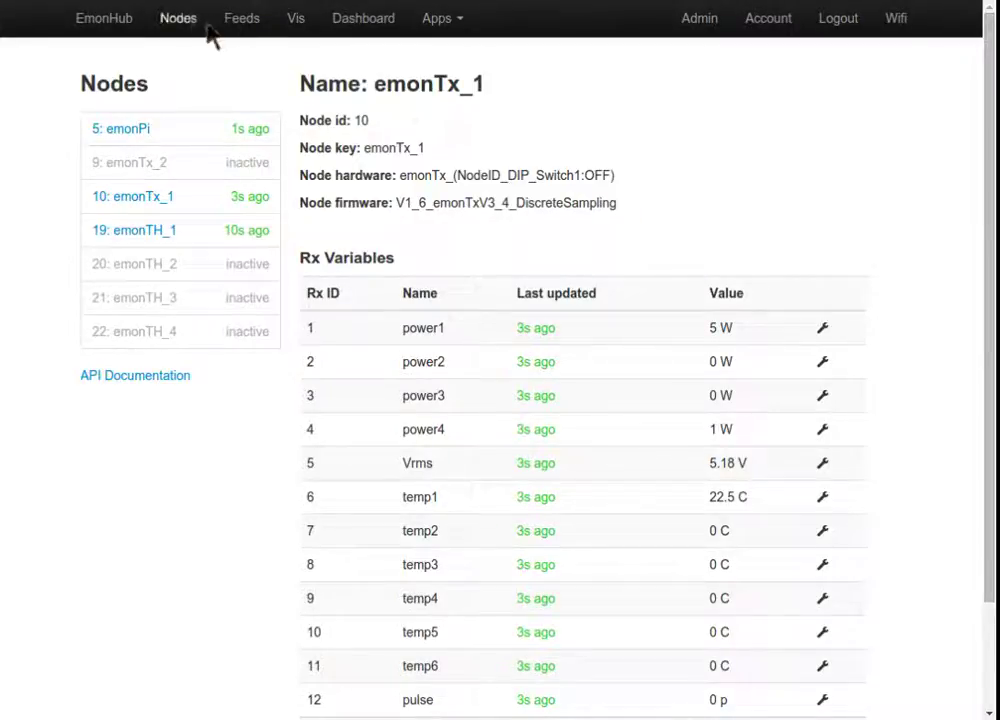
left_click(170, 30)
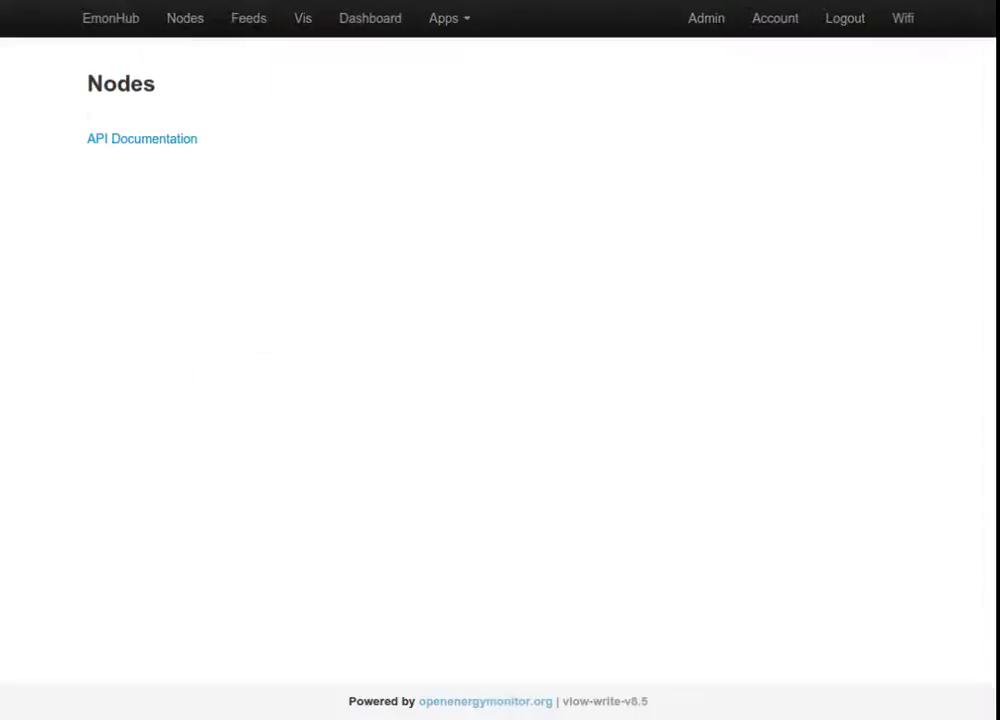
- Open the EmonHub configuration and examine the names, scales and units defined for node 5, emonPi
left_click(90, 24)
left_click(930, 211)
scroll(930, 211, "down", 9)
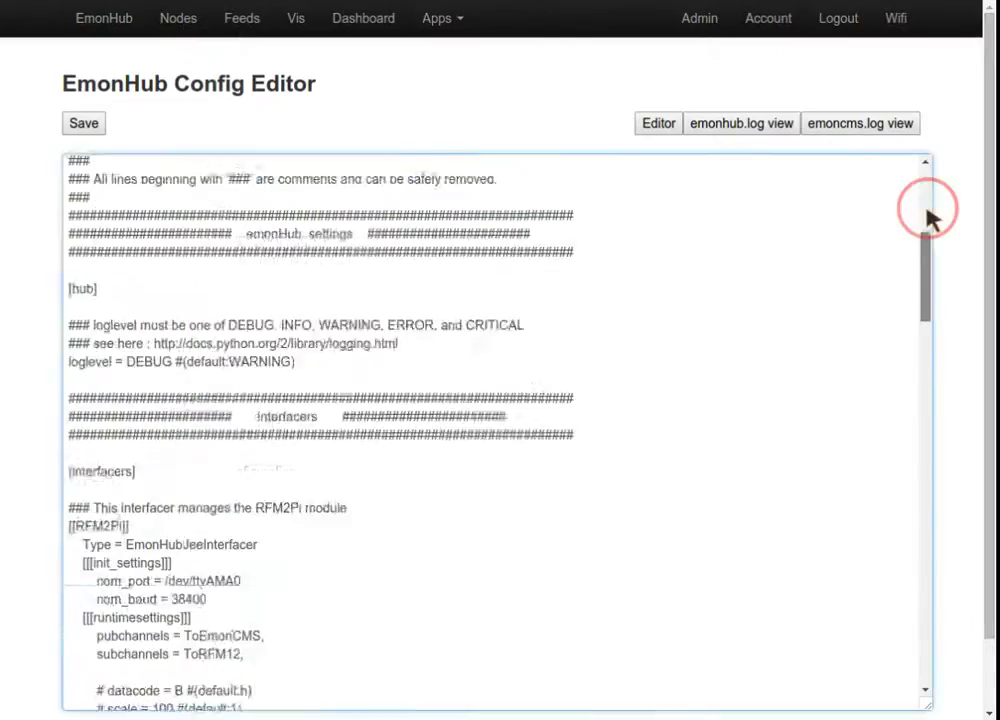
scroll(928, 213, "down", 10)
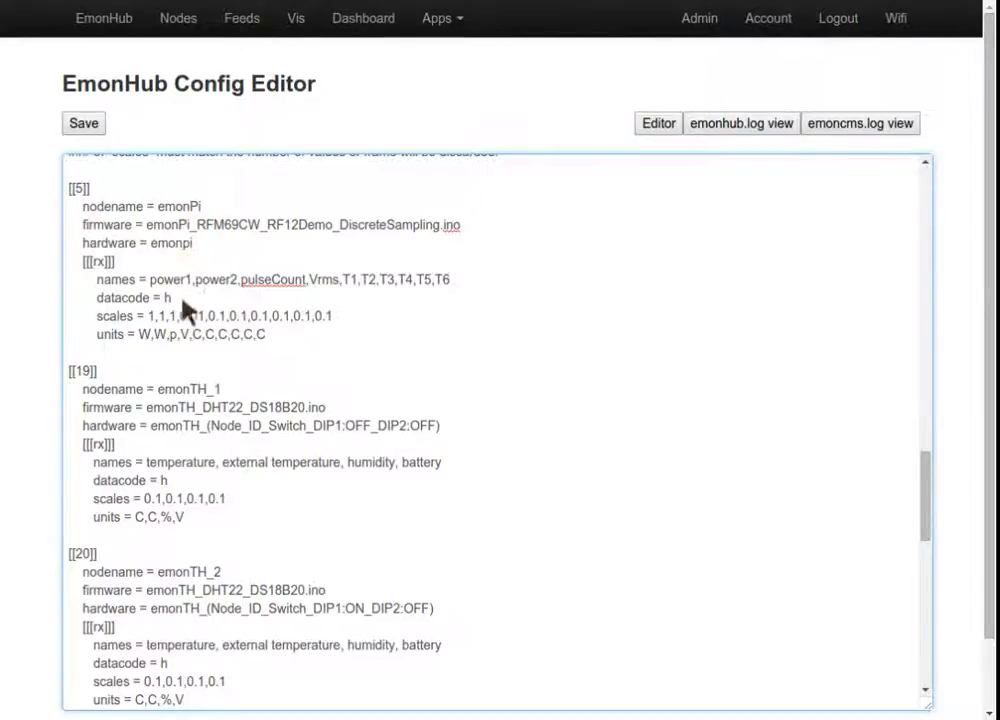
left_click(400, 280)
left_click(237, 315)
key("Delete")
type(".")
left_click(329, 315)
key("Down")
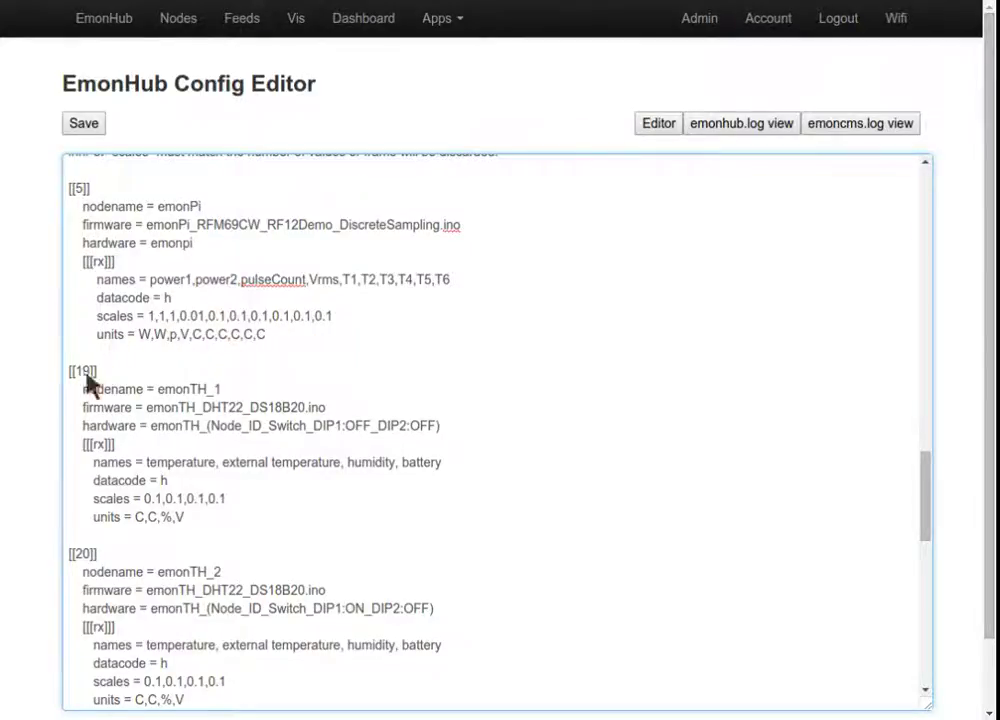
- Review the emonTH_1 to emonTH_4 and emonTx_1 and emonTx_2 definitions in the EmonHub configuration
scroll(207, 370, "down", 3)
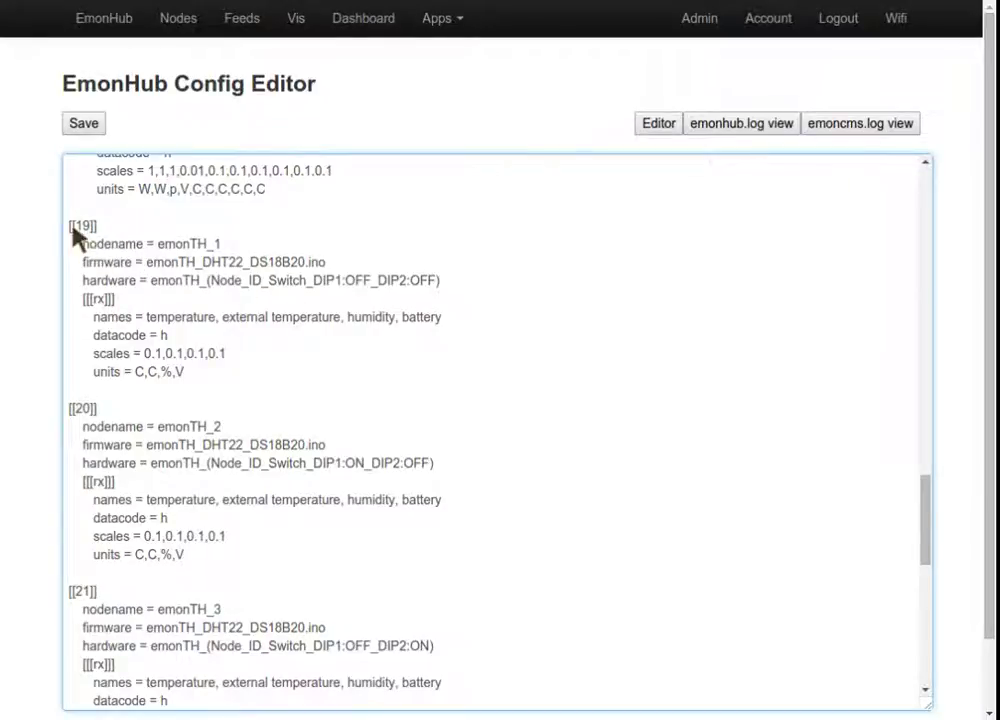
scroll(130, 390, "down", 3)
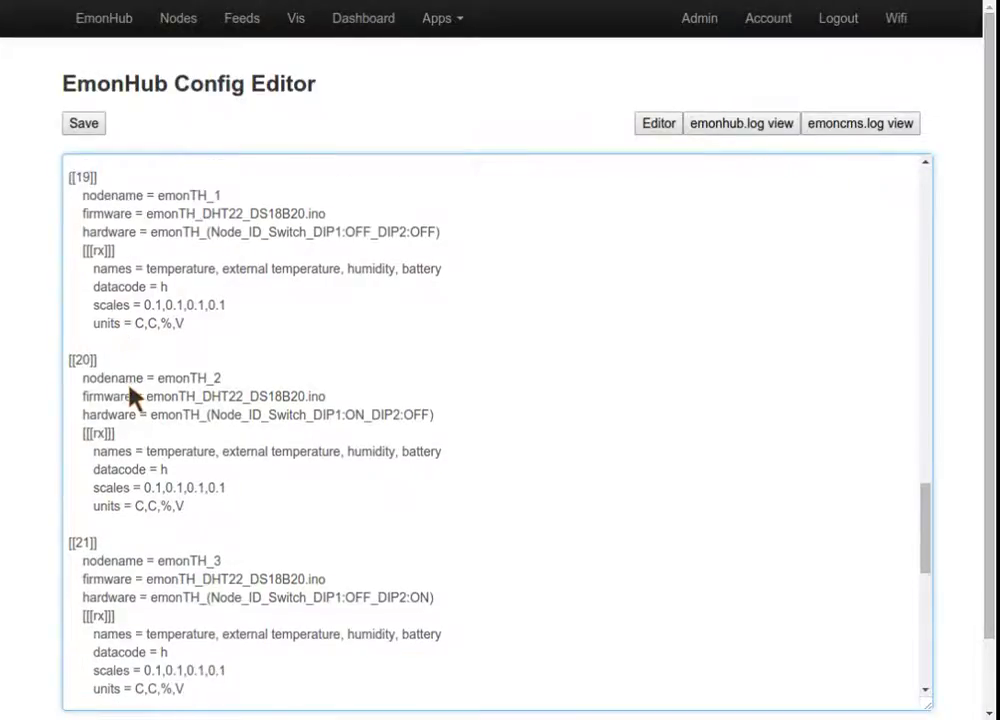
scroll(130, 395, "down", 11)
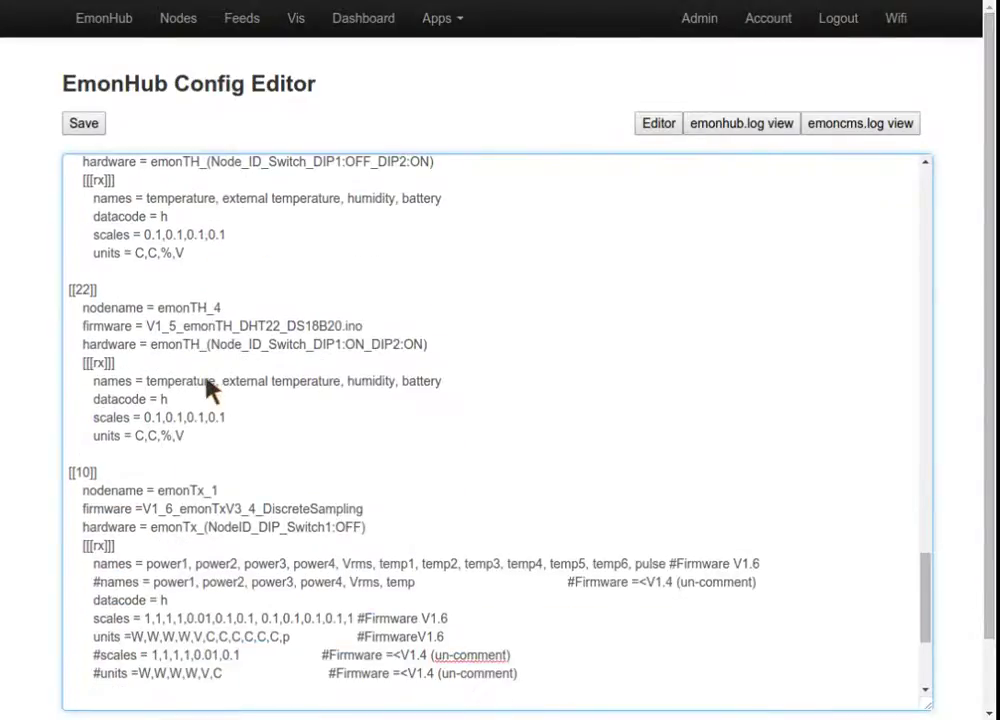
scroll(220, 350, "down", 1)
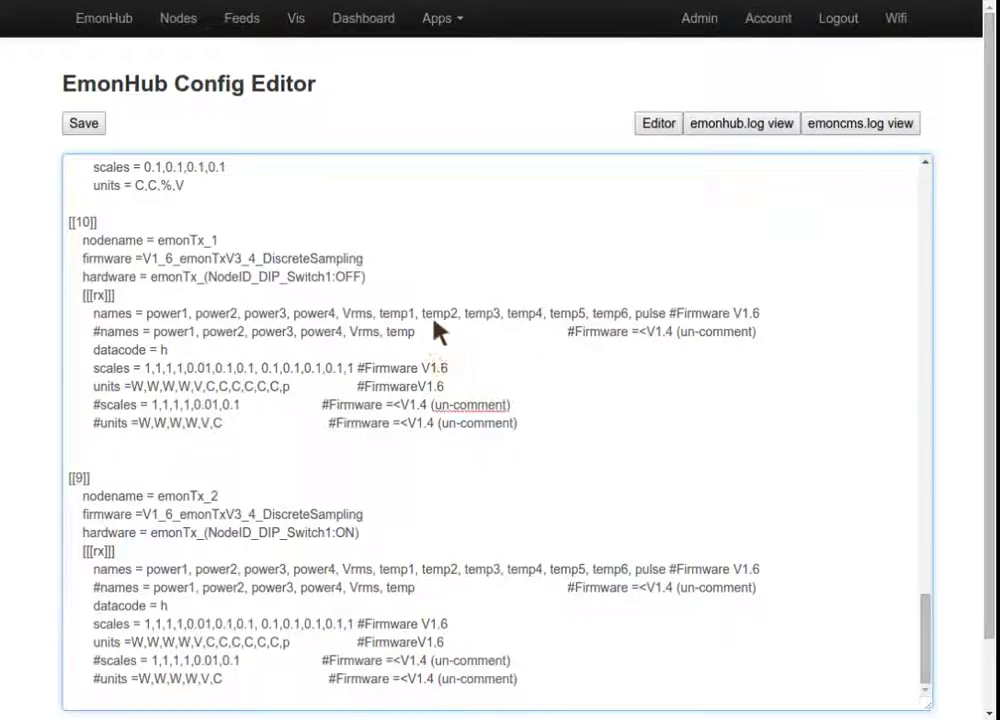
- In the emonTx_1 definition, un-comment the names line for firmware =<V1.4 and comment out the V1.6 names line
left_click(118, 347)
left_click(99, 331)
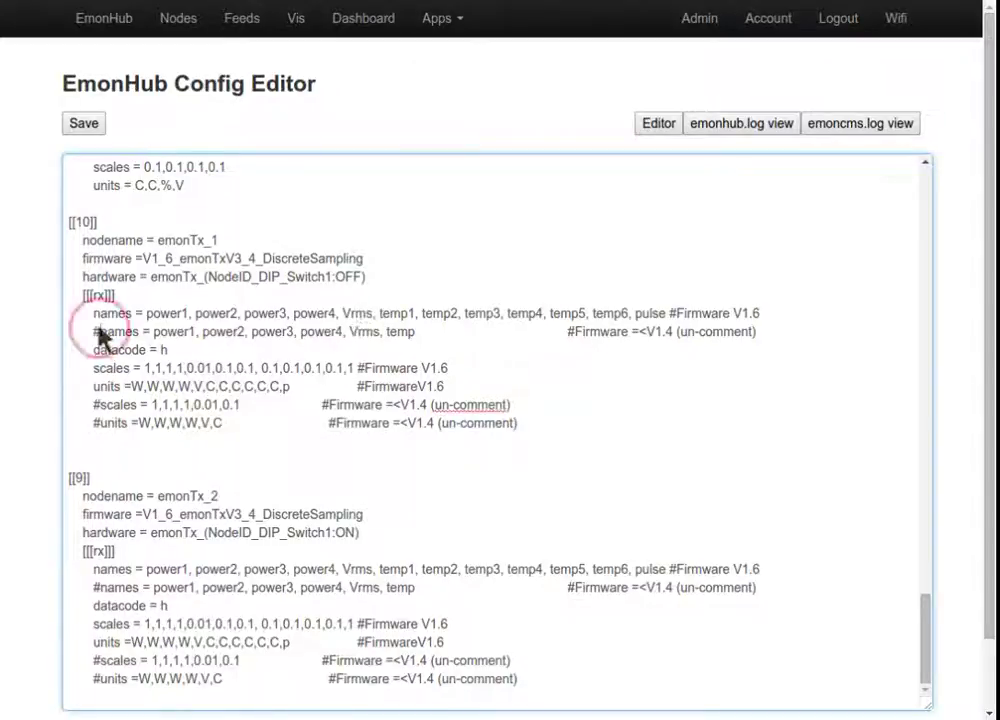
key("BackSpace")
key("Up")
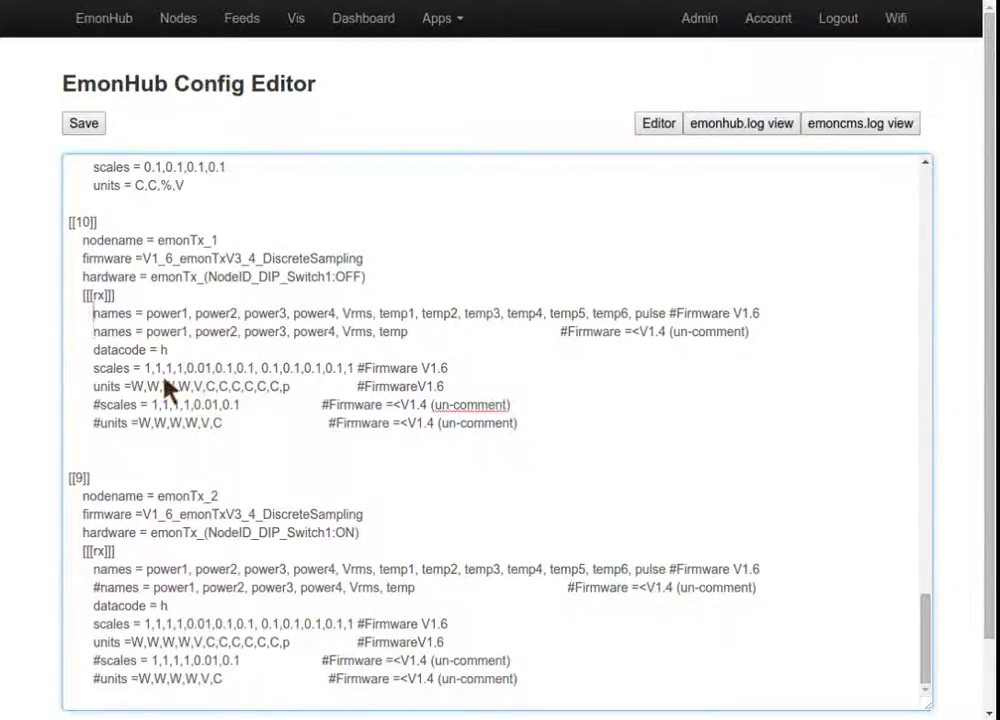
type("#")
key("Down")
key("Down")
key("Down")
key("Down")
key("Down")
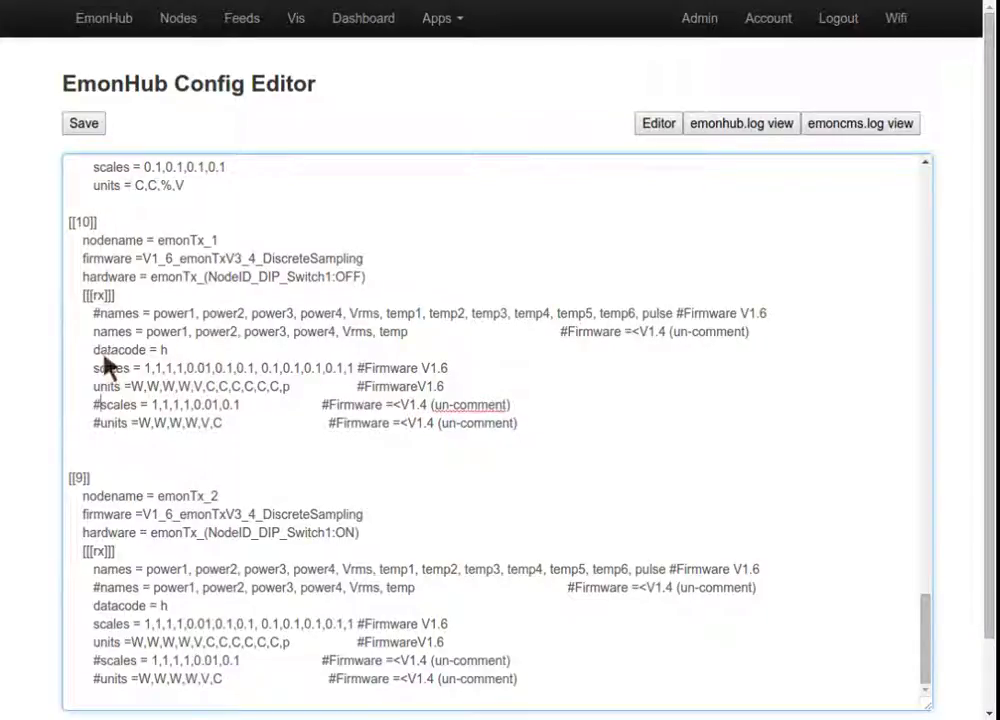
- Re-enable emonTx_1's firmware V1.6 names line and comment out the =<V1.4 names line again
left_click(100, 315)
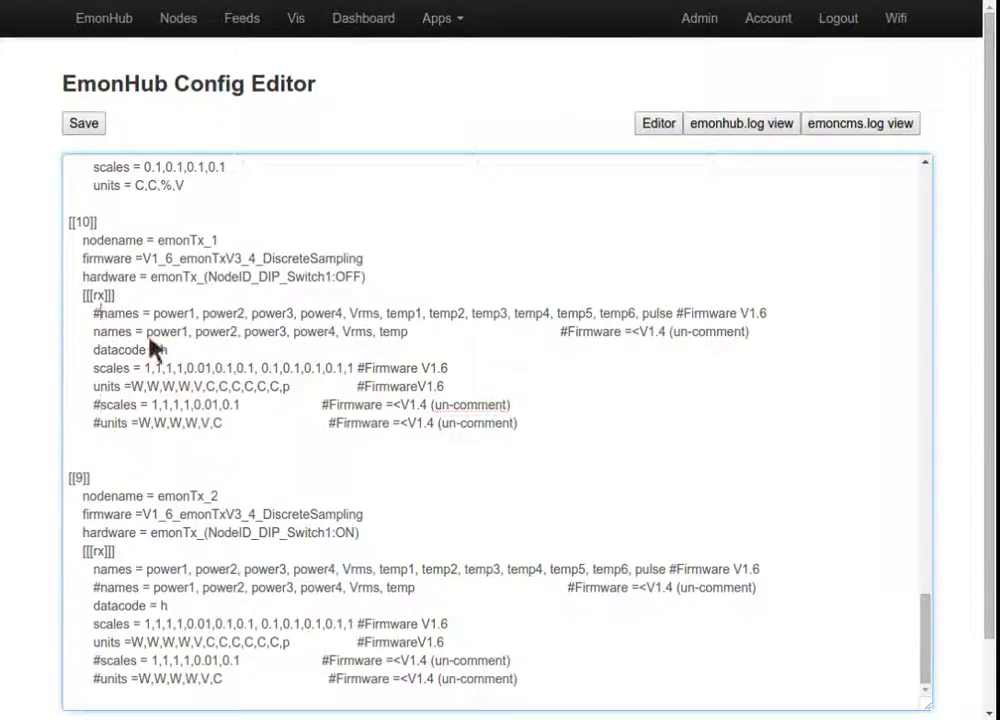
key("BackSpace")
key("Down")
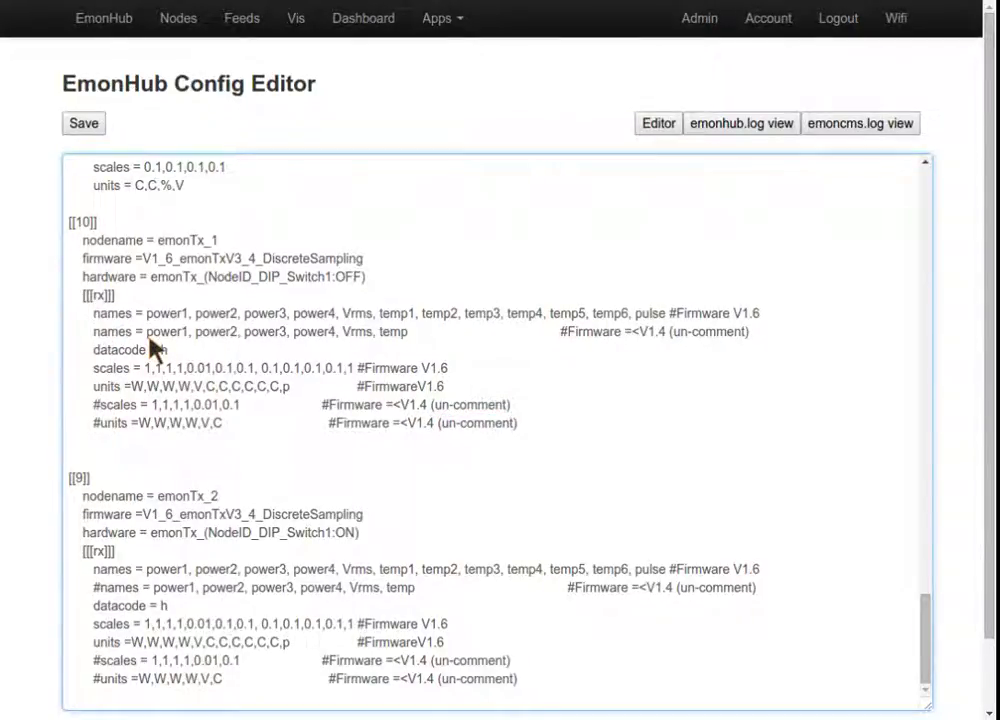
type("#")
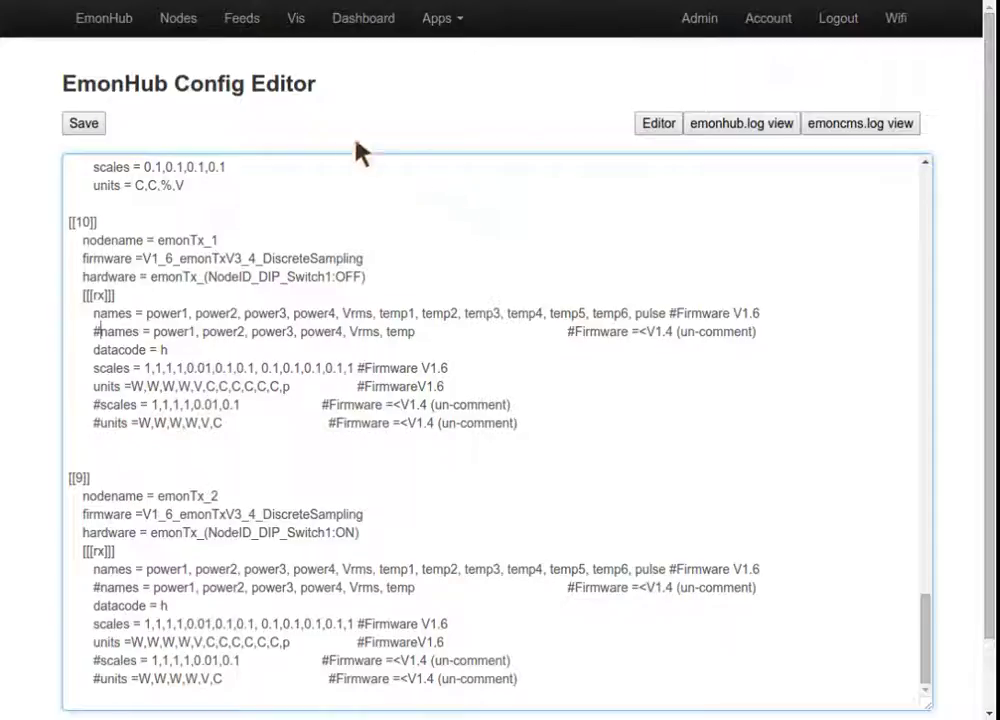
- View the emonhub log and refresh it repeatedly to follow the incoming frames from the nodes
left_click(743, 126)
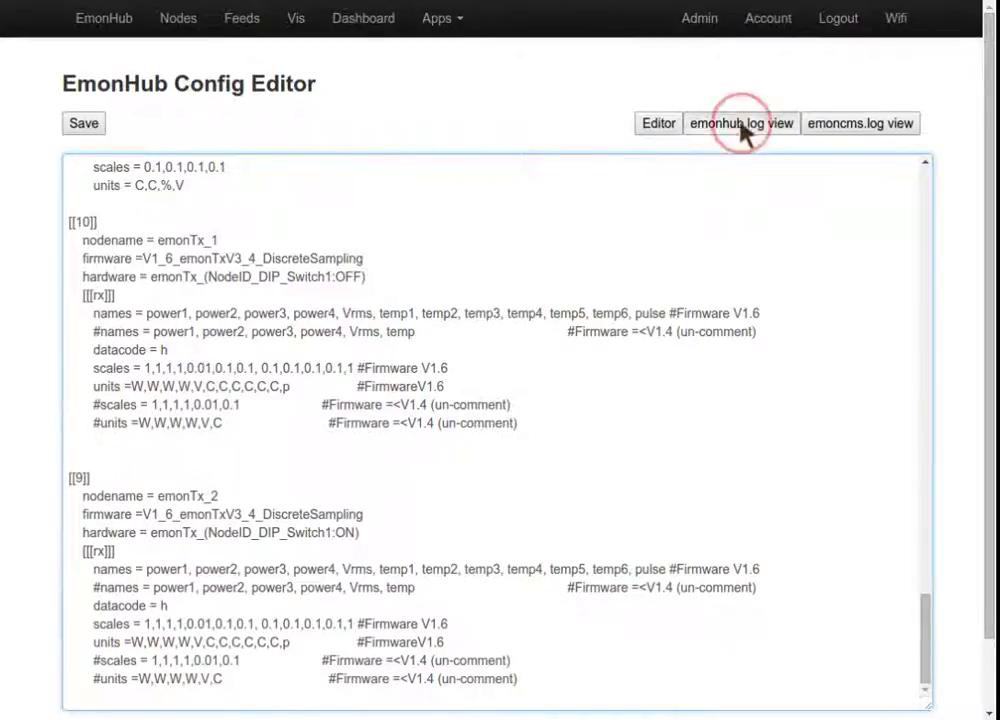
scroll(757, 248, "down", 1)
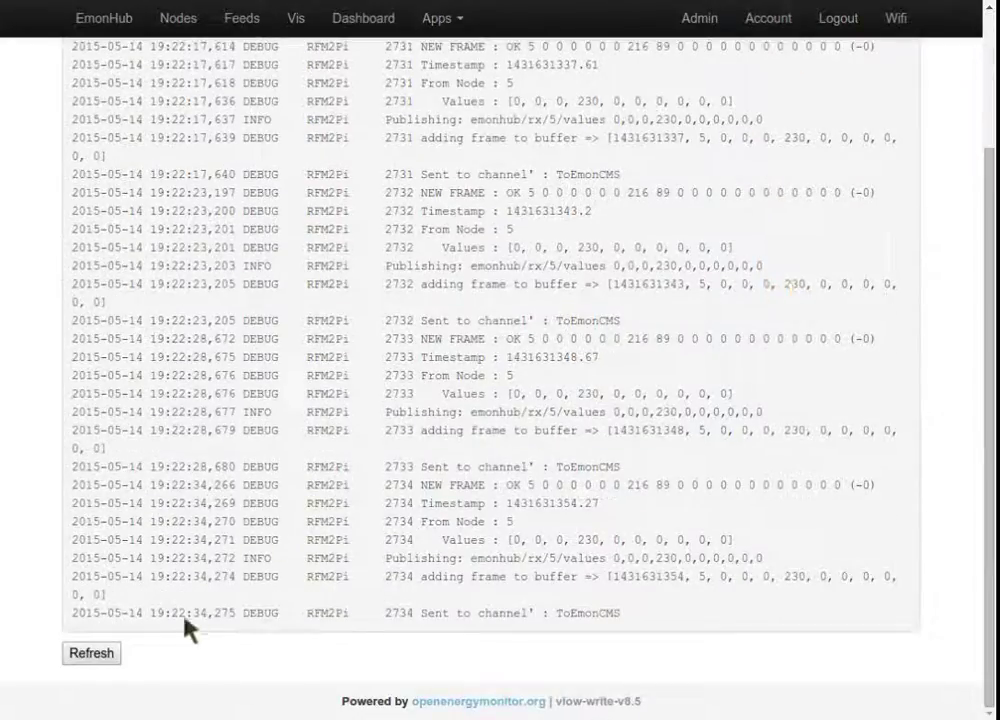
left_click(99, 656)
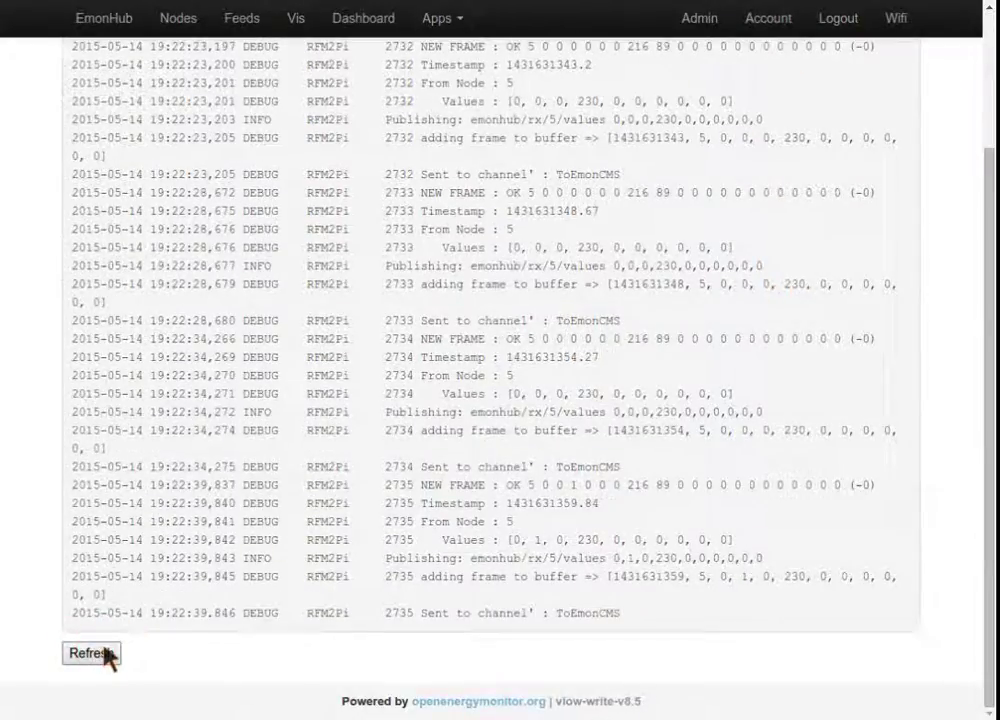
left_click(105, 648)
left_click(96, 660)
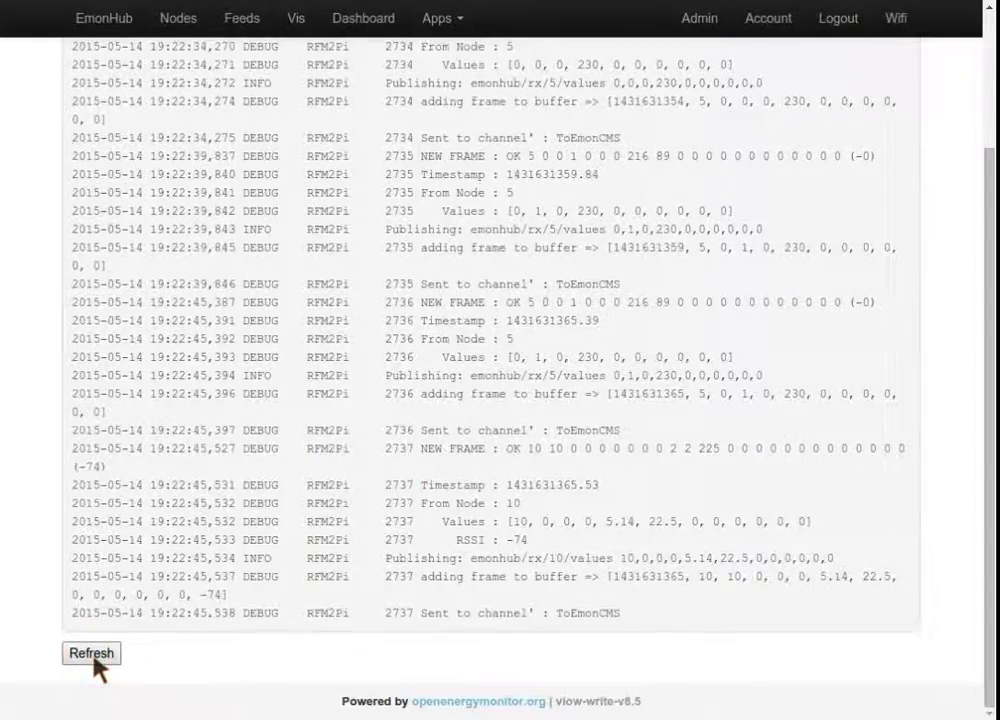
left_click(92, 655)
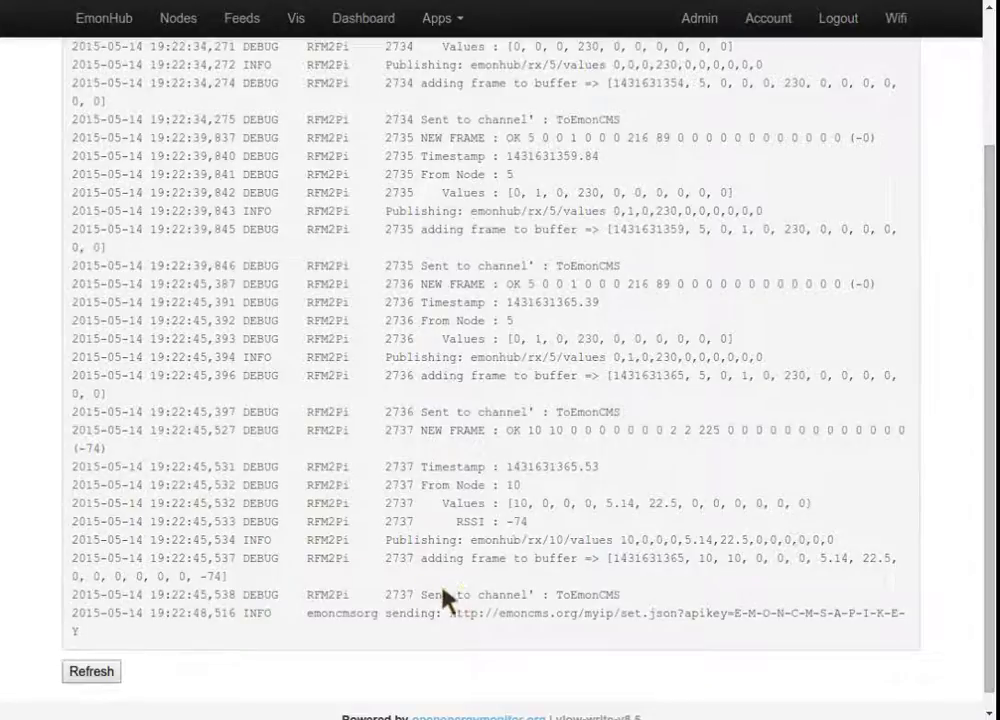
left_click(91, 671)
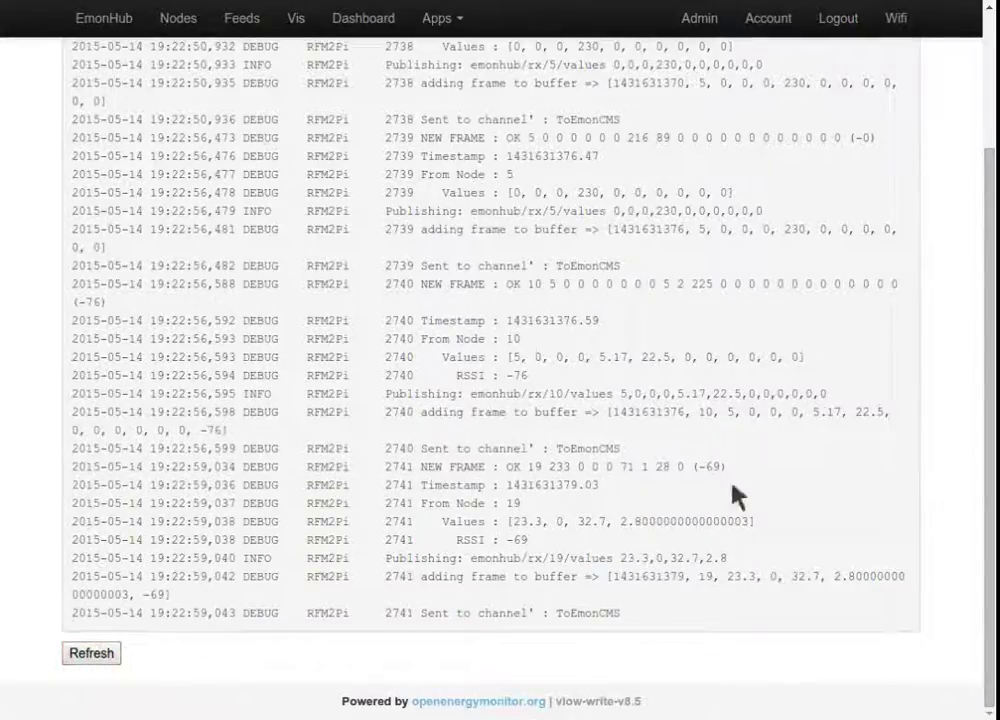
left_click(95, 655)
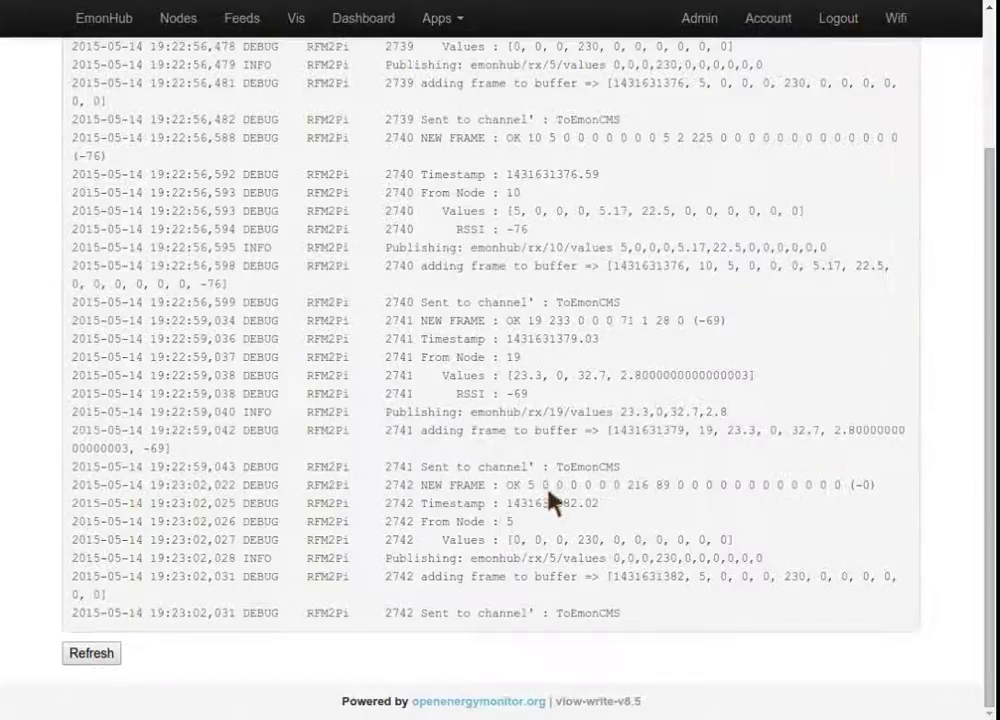
- Highlight the latest raw frames from node 5 and node 19 in the emonhub log, then refresh the log
left_click_drag(472, 486, 895, 488)
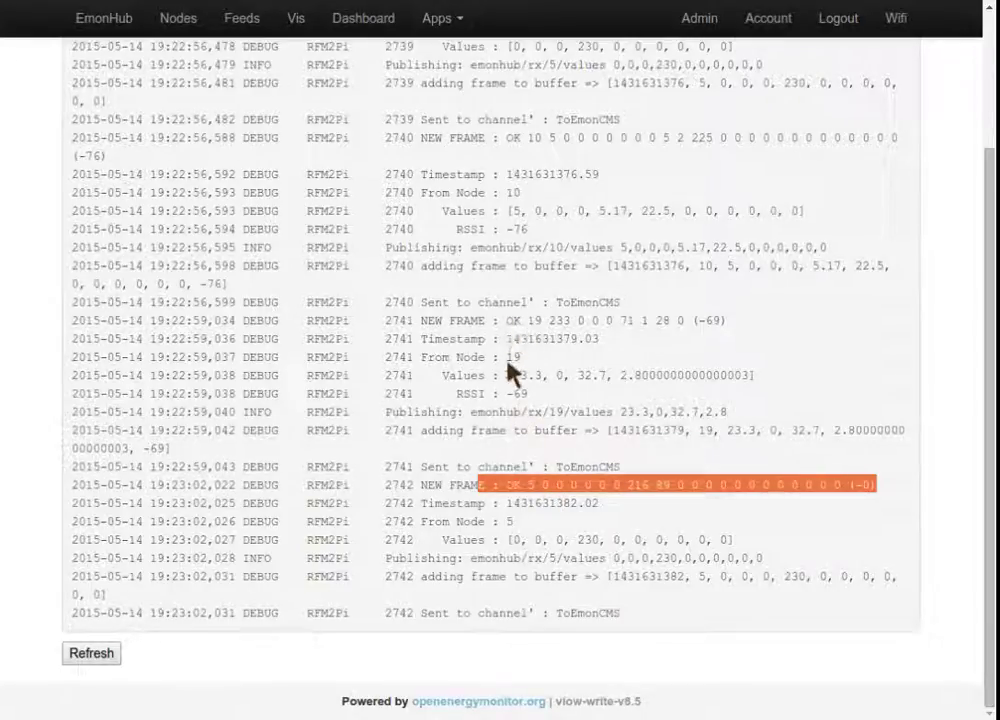
left_click_drag(506, 320, 728, 319)
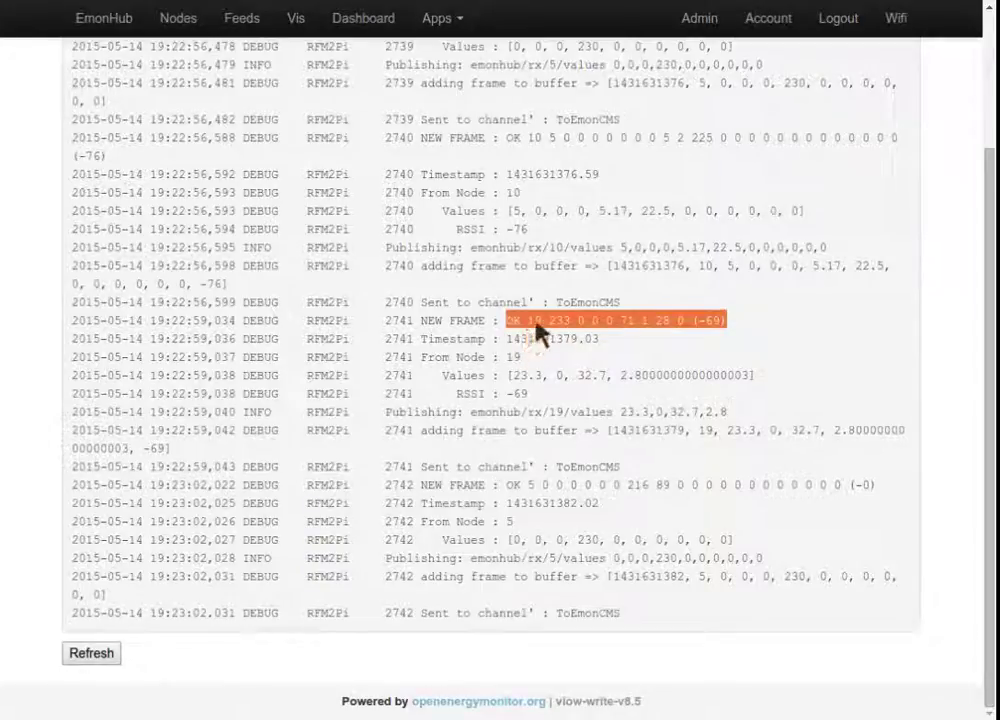
left_click(92, 655)
left_click(100, 653)
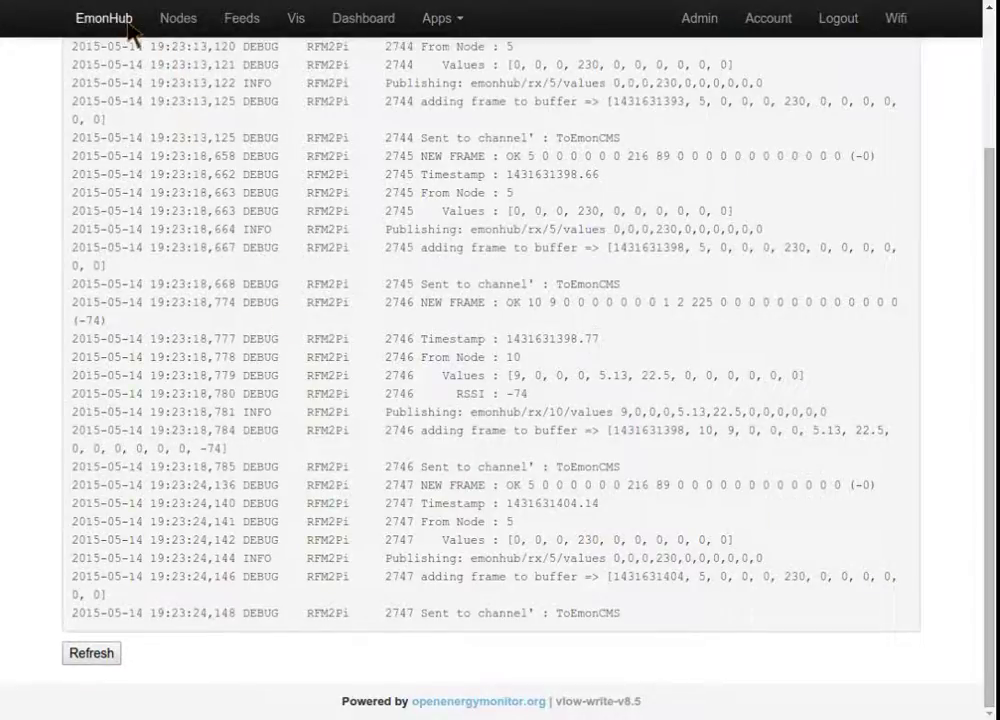
- Revisit the [nodes] section of the EmonHub configuration and check the nodes overview
left_click(110, 20)
scroll(495, 420, "down", 2)
scroll(411, 375, "down", 15)
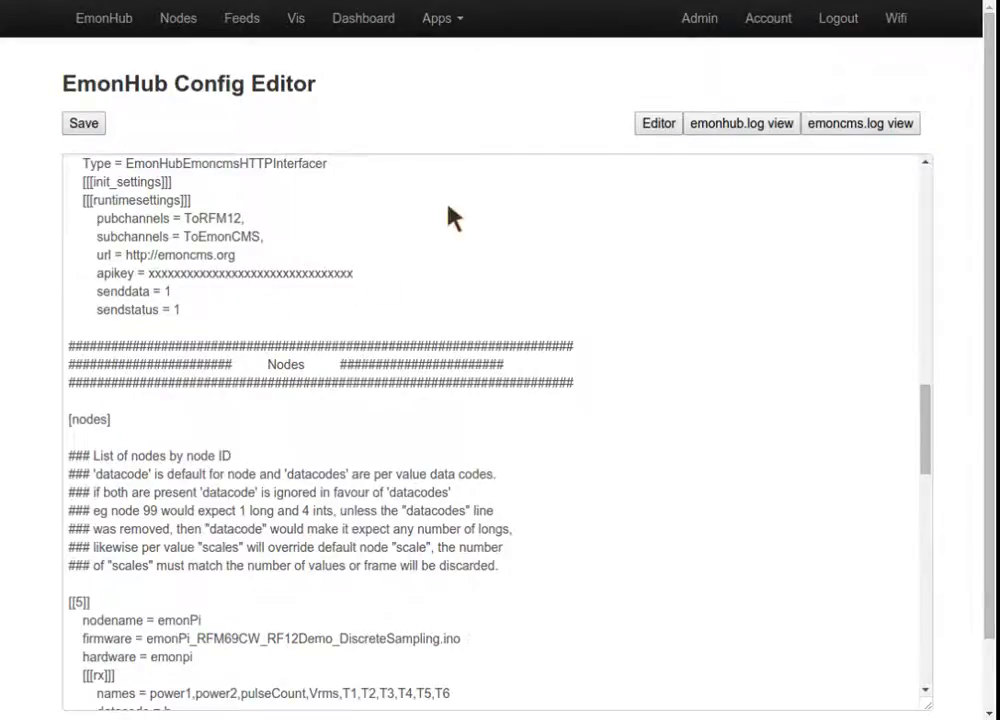
left_click(180, 20)
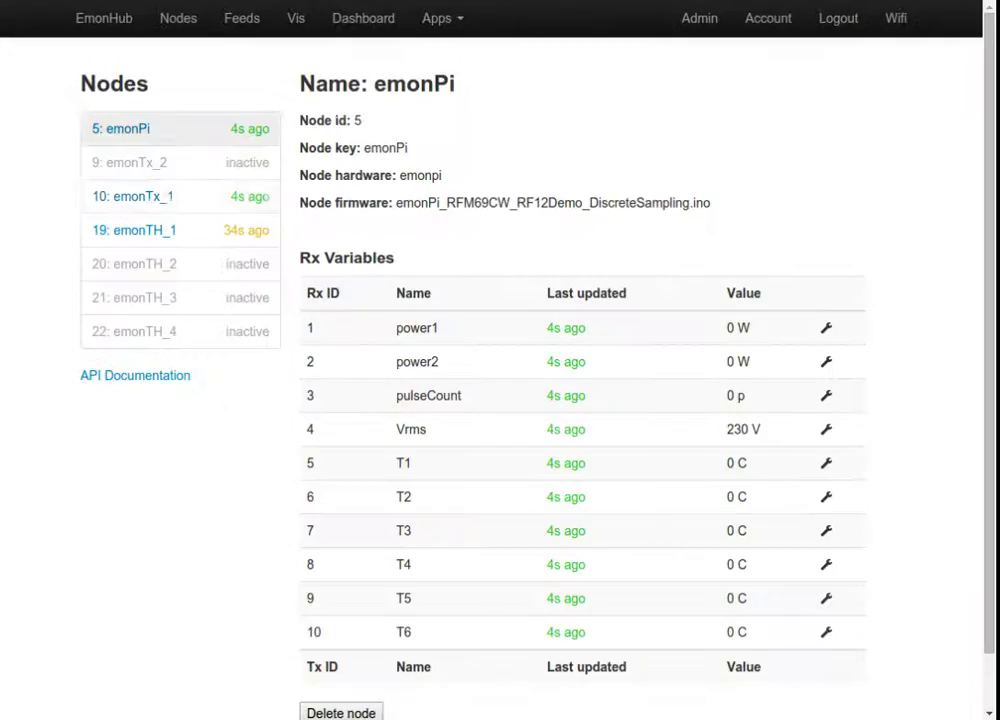
- Reopen the emonhub log, read its latest entries and refresh it once
left_click(120, 24)
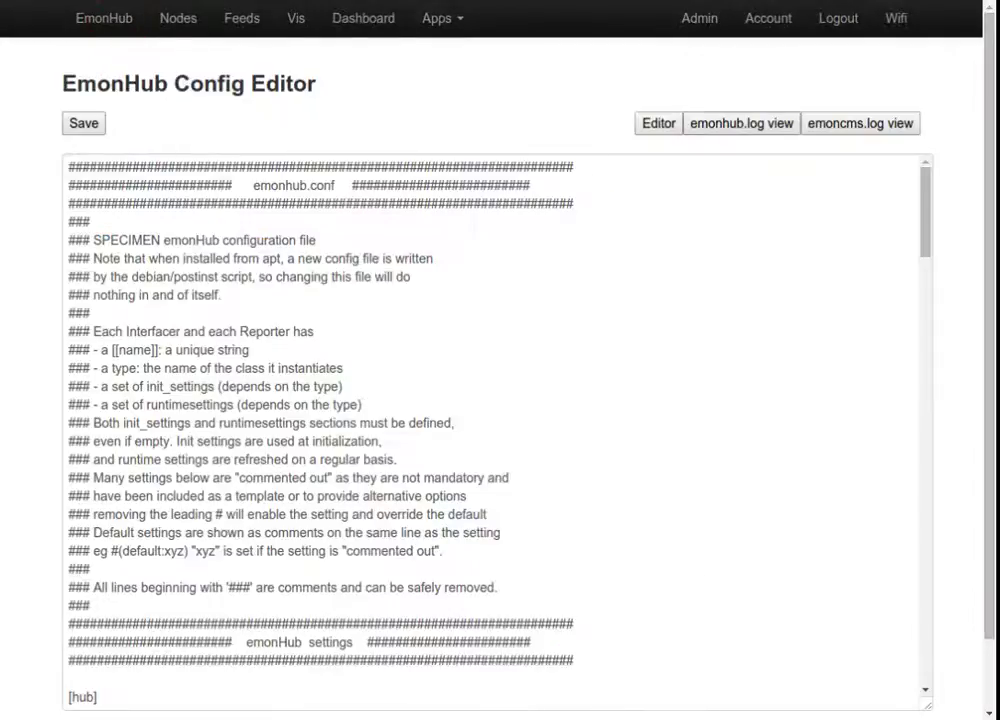
left_click(742, 123)
scroll(589, 408, "down", 3)
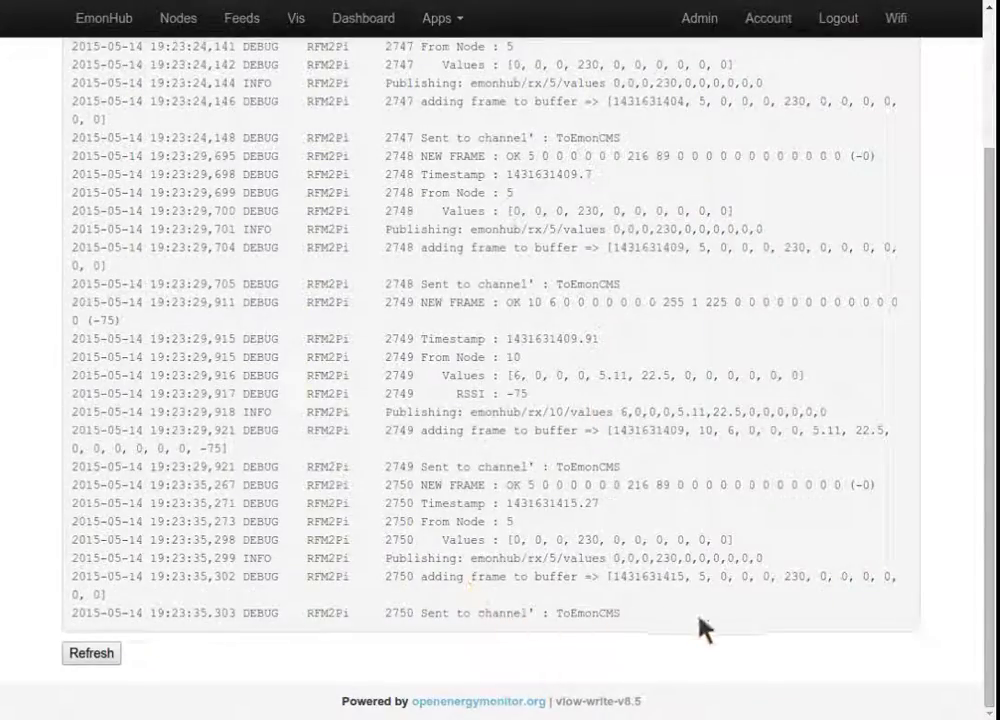
left_click(93, 652)
scroll(216, 585, "up", 5)
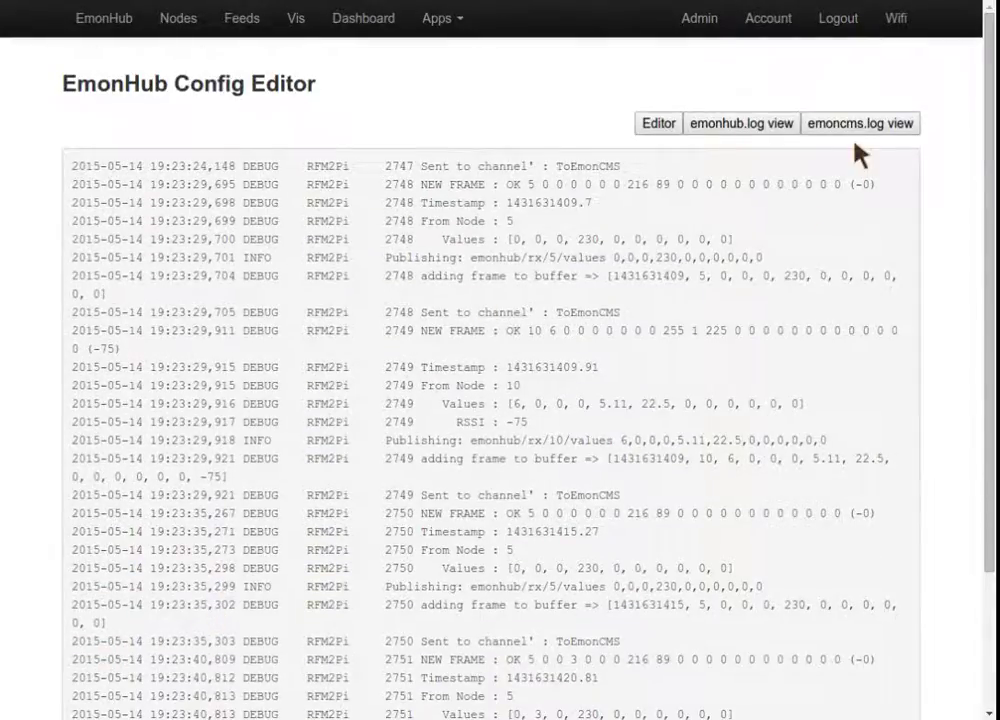
- View the emoncms log and read through its received MQTT messages
left_click(860, 125)
scroll(415, 306, "down", 3)
scroll(422, 306, "up", 3)
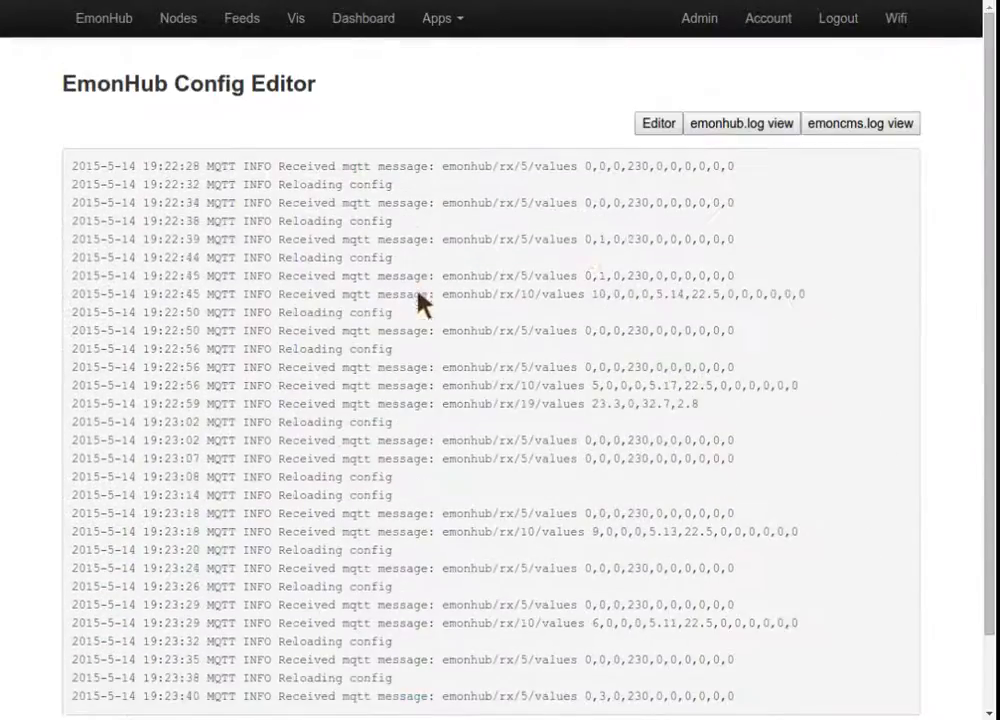
scroll(279, 603, "down", 2)
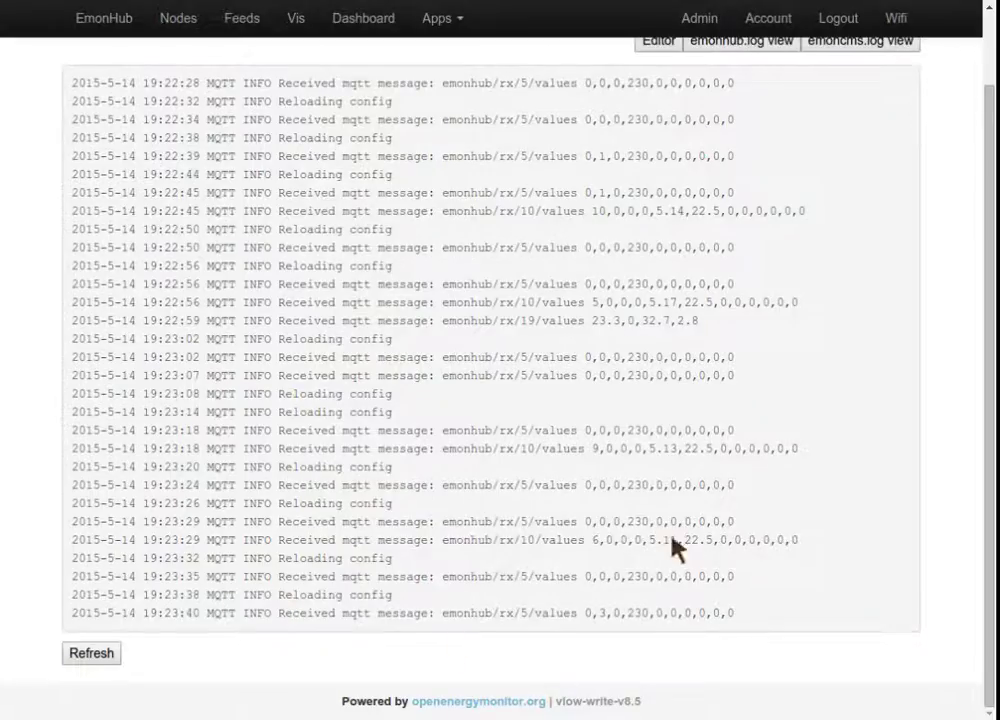
scroll(482, 556, "up", 2)
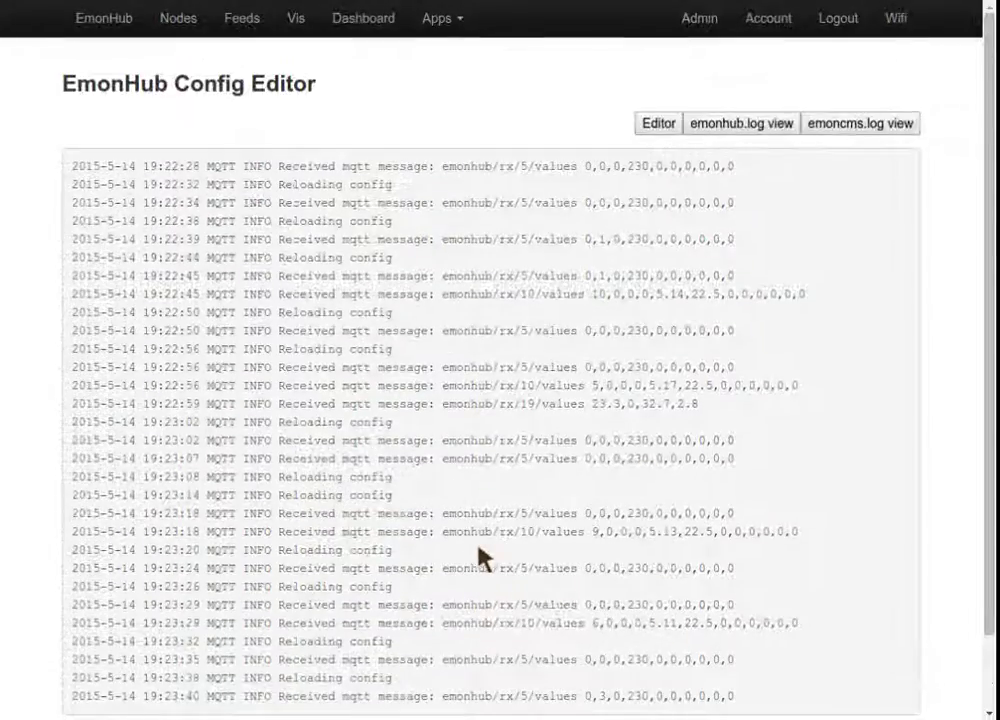
- Look over the nodes overview, the visualisation options and the dashboards page
left_click(180, 20)
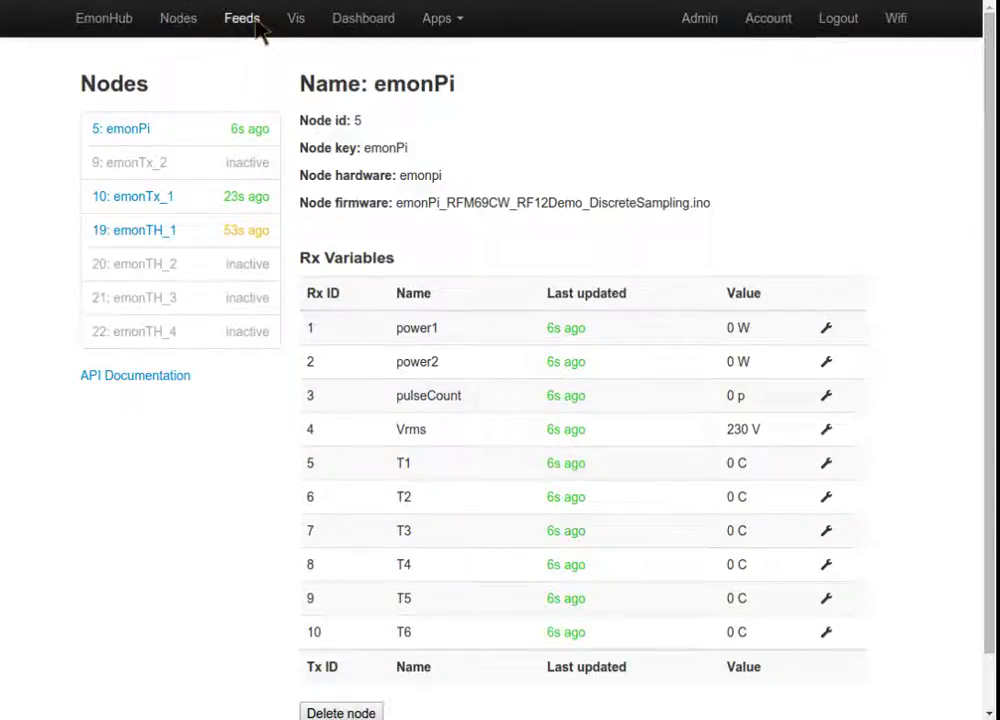
left_click(296, 20)
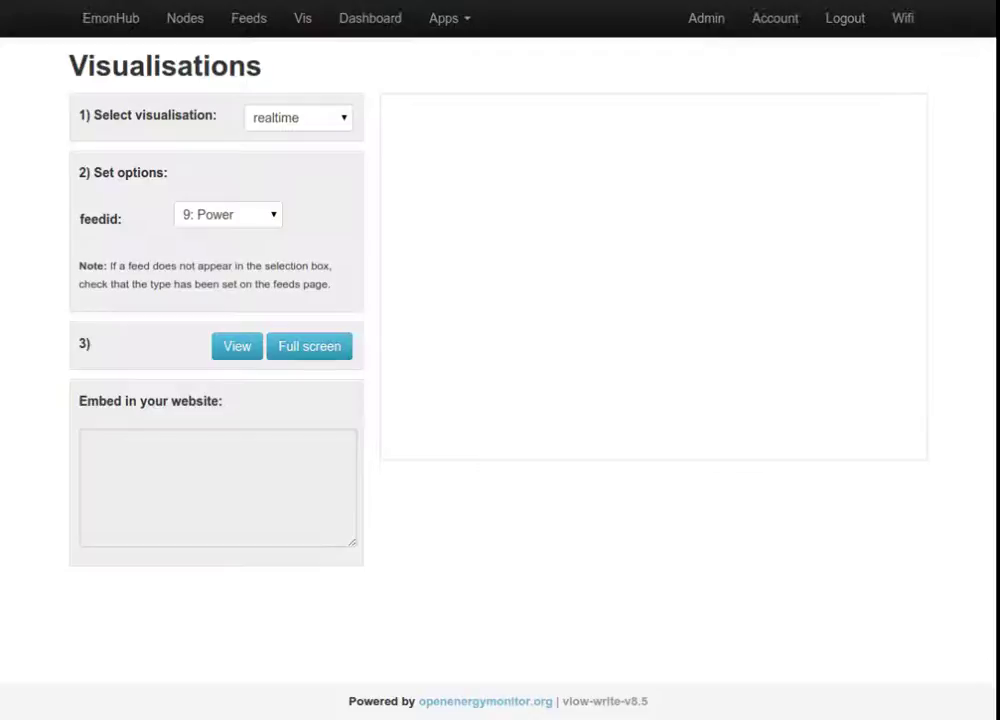
left_click(296, 119)
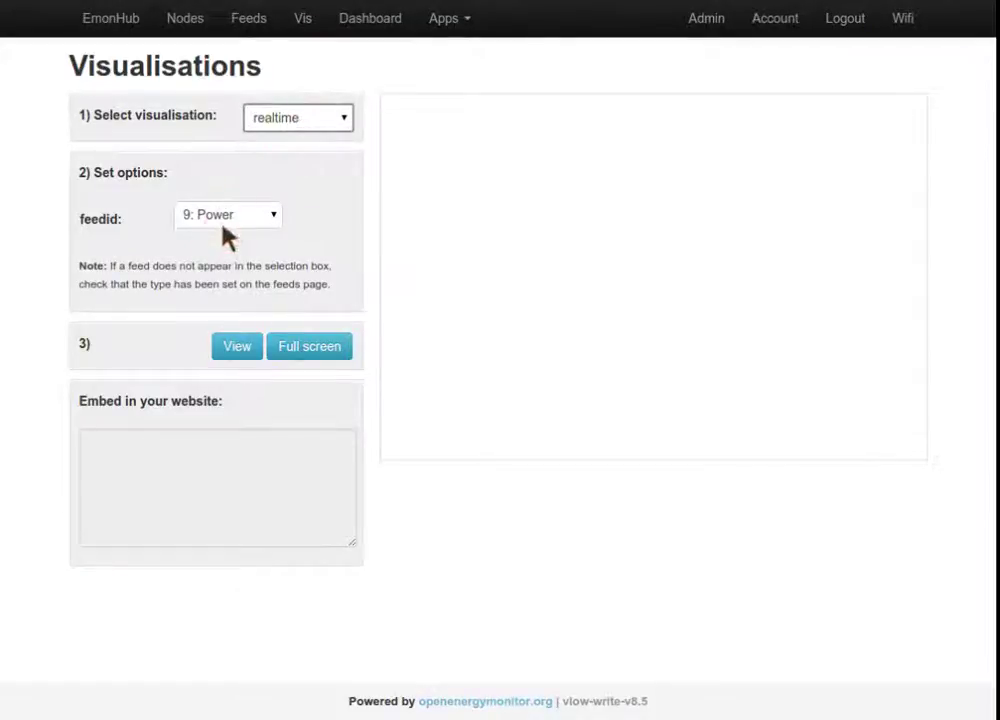
left_click(370, 20)
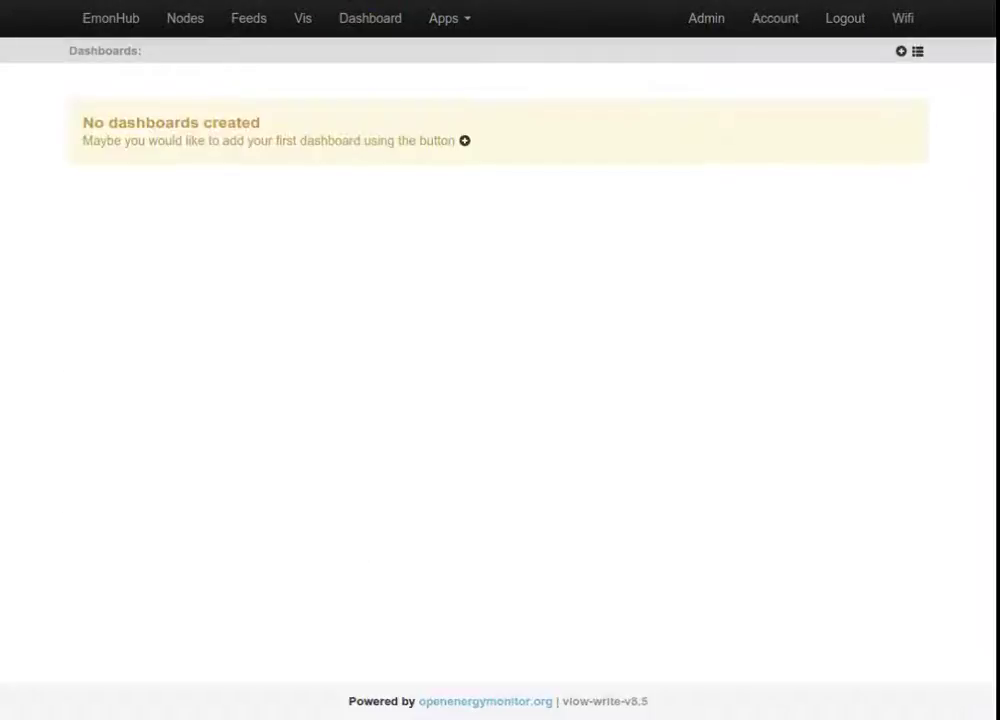